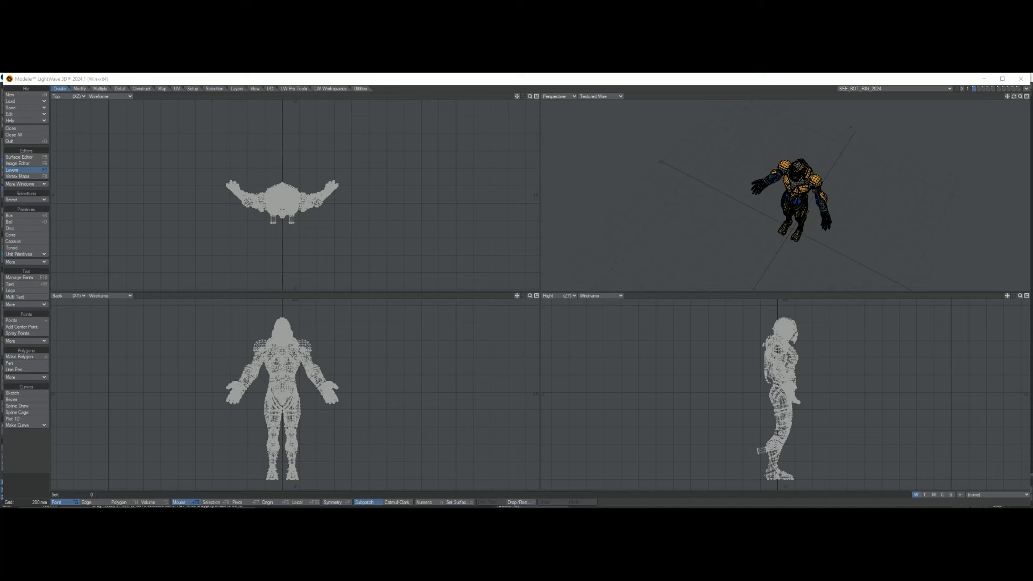
# Make layer 2 with the skelegon rig the foreground layer and show the robot mesh from layer 1 behind it
pyautogui.press('2')
pyautogui.keyDown('alt'); pyautogui.moveTo(826, 192); pyautogui.dragTo(838, 179); pyautogui.keyUp('alt')
pyautogui.moveTo(1020, 96); pyautogui.dragTo(1023, 96)
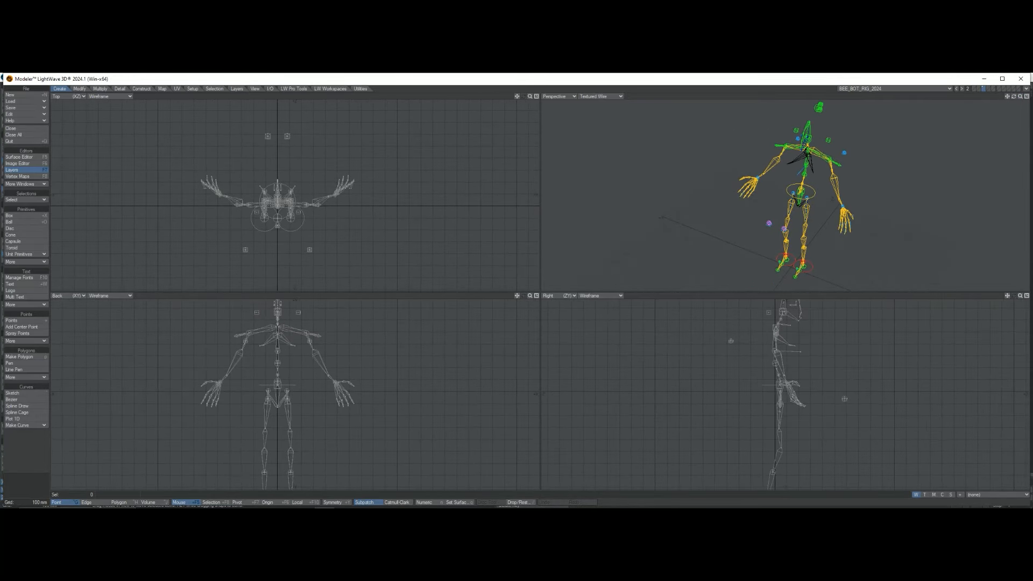
pyautogui.hotkey('alt', '1')
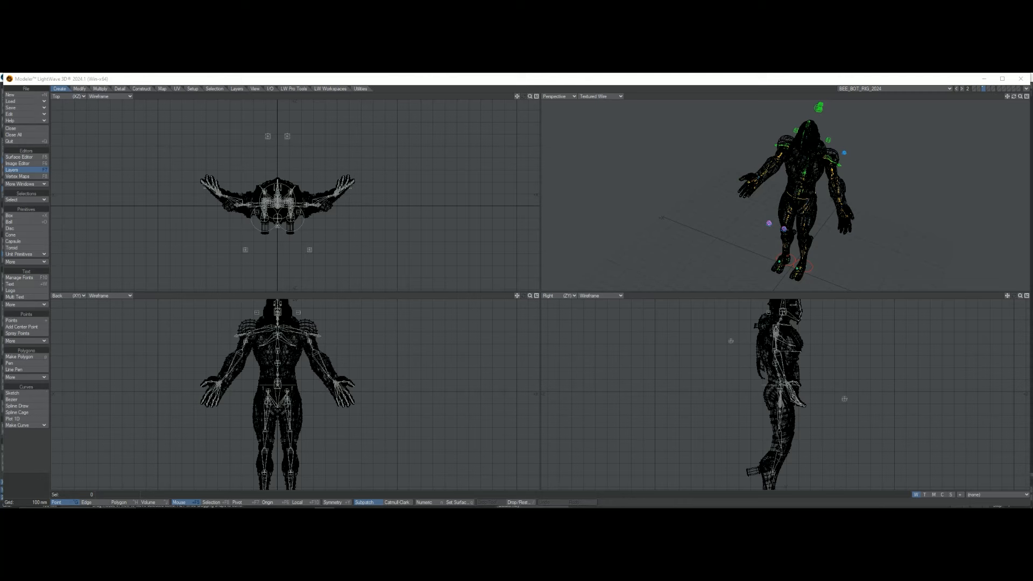
pyautogui.keyDown('alt'); pyautogui.moveTo(780, 217); pyautogui.dragTo(768, 215); pyautogui.keyUp('alt')
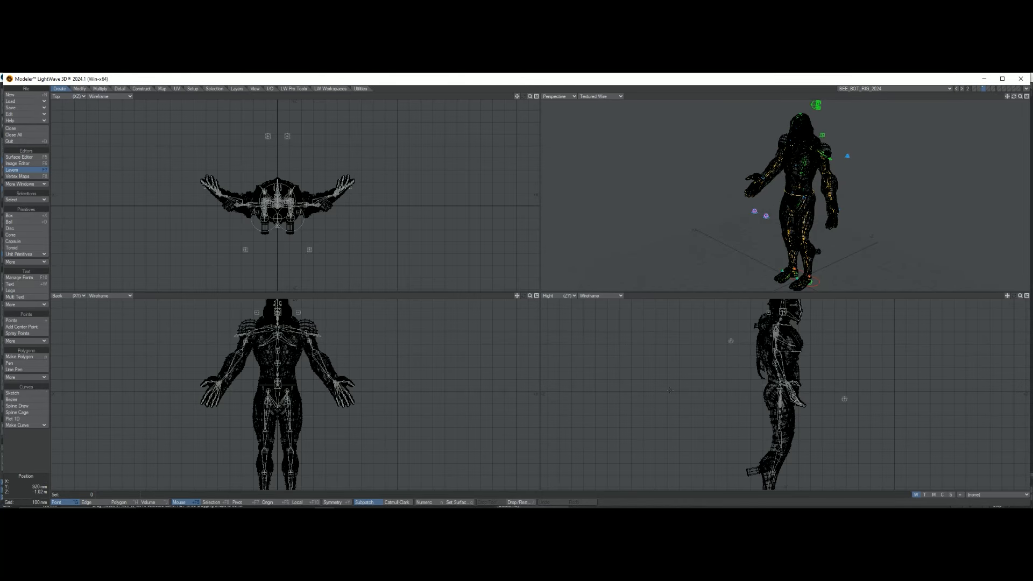
# Examine how the skelegon rig lines up with the robot mesh in the side, back and top views, from torso to hips and hands
pyautogui.click(1026, 296)
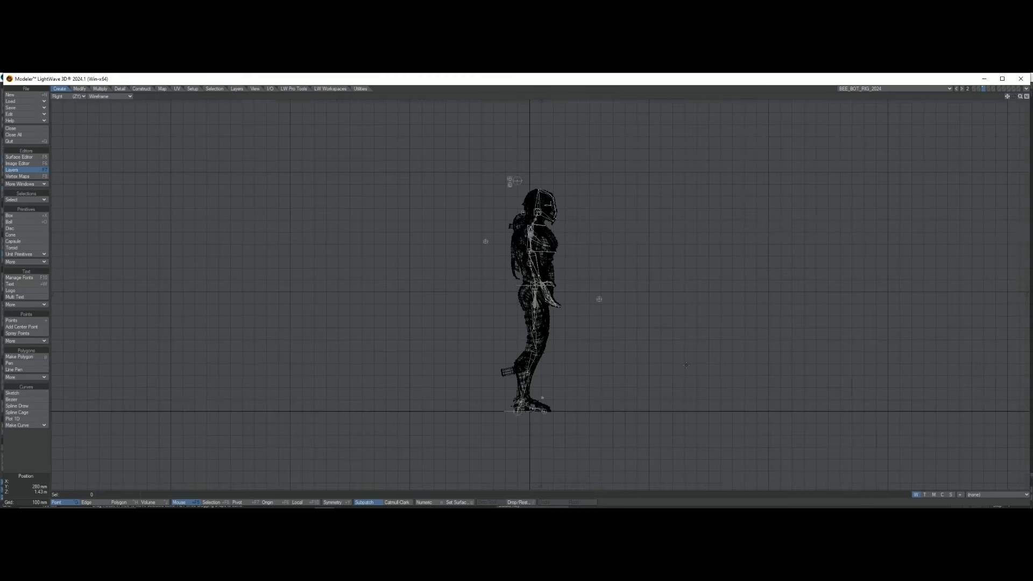
pyautogui.scroll(4, 530, 294)
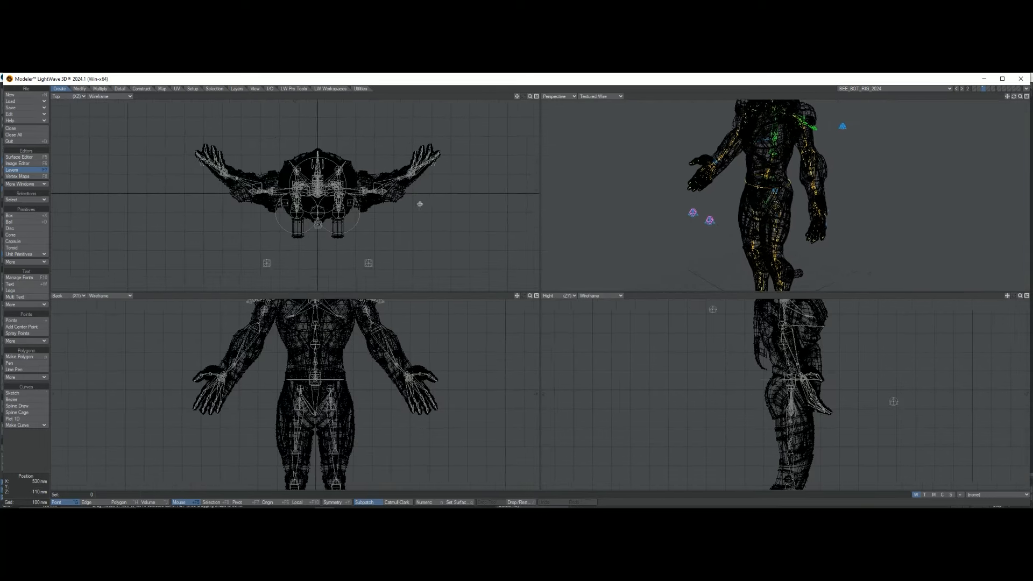
pyautogui.moveTo(434, 323)
pyautogui.keyDown('alt'); pyautogui.mouseDown()
pyautogui.moveTo(431, 425)
pyautogui.moveTo(432, 331)
pyautogui.mouseUp(); pyautogui.keyUp('alt')
pyautogui.keyDown('alt'); pyautogui.moveTo(419, 443); pyautogui.dragTo(420, 501); pyautogui.keyUp('alt')
pyautogui.scroll(6, 375, 363)
pyautogui.moveTo(324, 429)
pyautogui.keyDown('alt'); pyautogui.mouseDown()
pyautogui.moveTo(370, 408)
pyautogui.moveTo(324, 362)
pyautogui.mouseUp(); pyautogui.keyUp('alt')
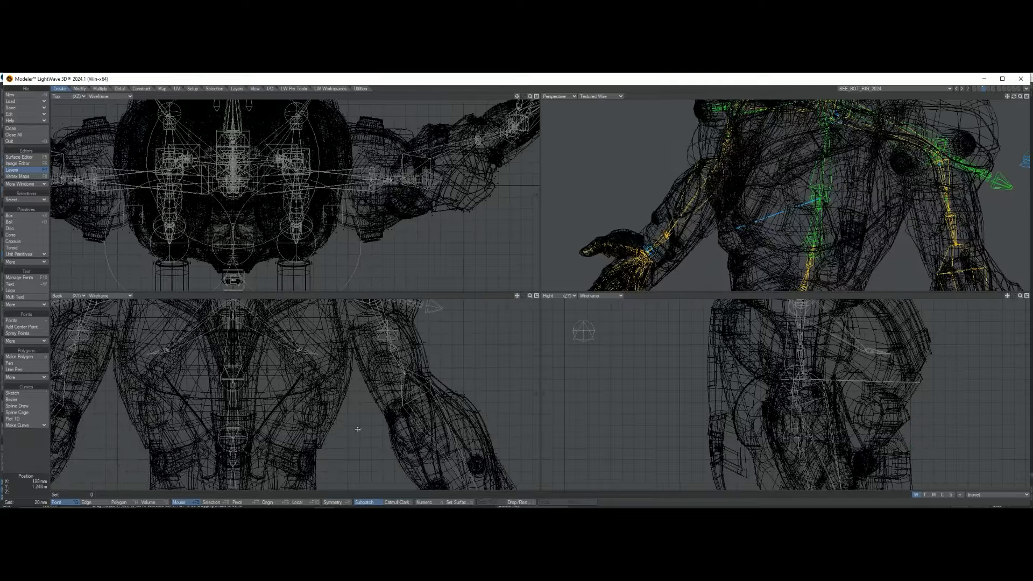
pyautogui.moveTo(357, 429)
pyautogui.keyDown('alt'); pyautogui.mouseDown()
pyautogui.moveTo(336, 344)
pyautogui.moveTo(311, 330)
pyautogui.mouseUp(); pyautogui.keyUp('alt')
pyautogui.keyDown('alt'); pyautogui.moveTo(323, 406); pyautogui.dragTo(312, 388); pyautogui.keyUp('alt')
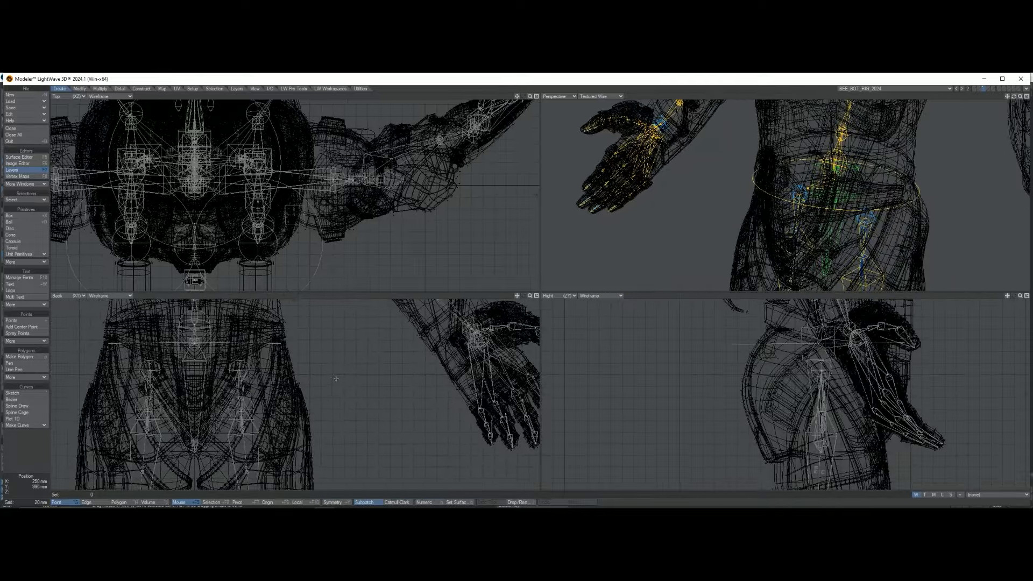
pyautogui.press('a')
pyautogui.scroll(-4, 359, 380)
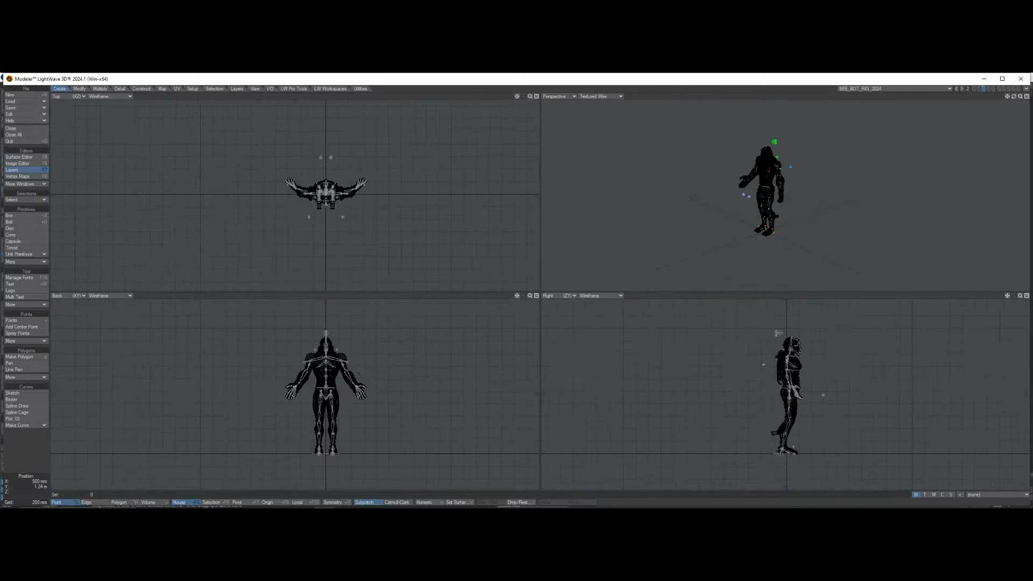
pyautogui.scroll(2, 388, 371)
pyautogui.keyDown('alt'); pyautogui.moveTo(400, 367); pyautogui.dragTo(405, 367); pyautogui.keyUp('alt')
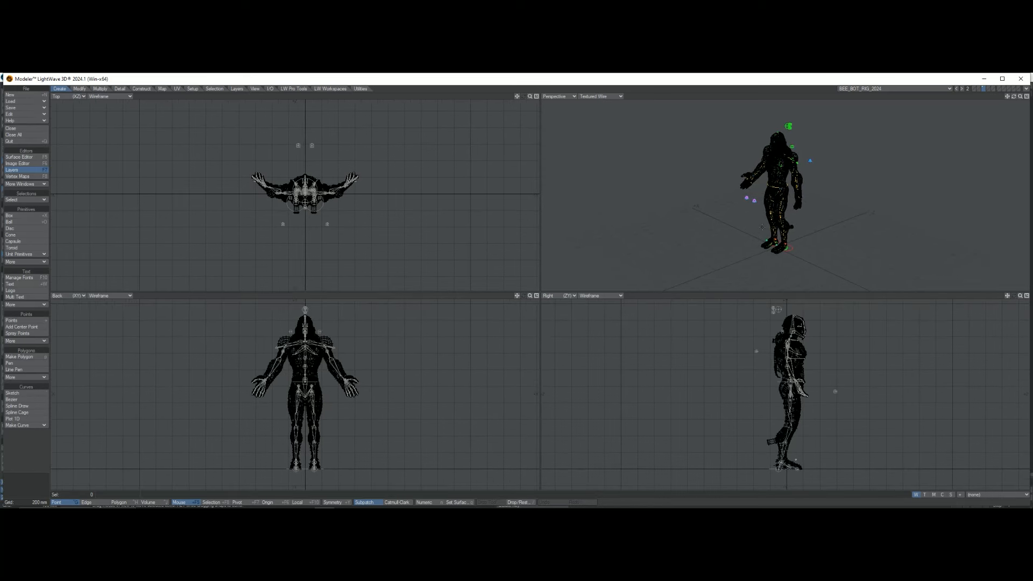
# Paste the skelegon rig from layer 2 into the robot mesh on layer 1
pyautogui.click(983, 89)
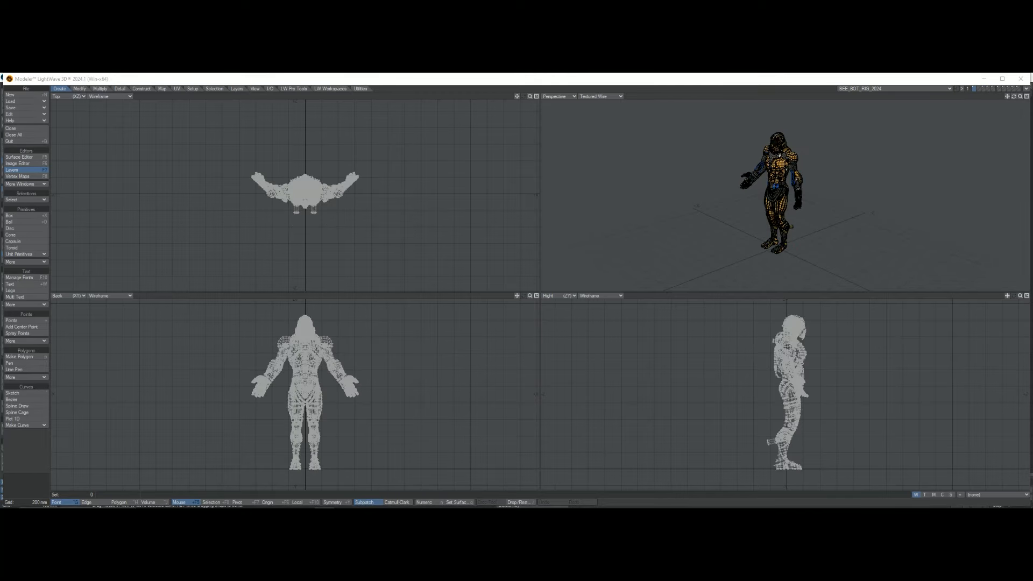
pyautogui.moveTo(1020, 96); pyautogui.dragTo(921, 150)
pyautogui.hotkey('ctrl', 'v')
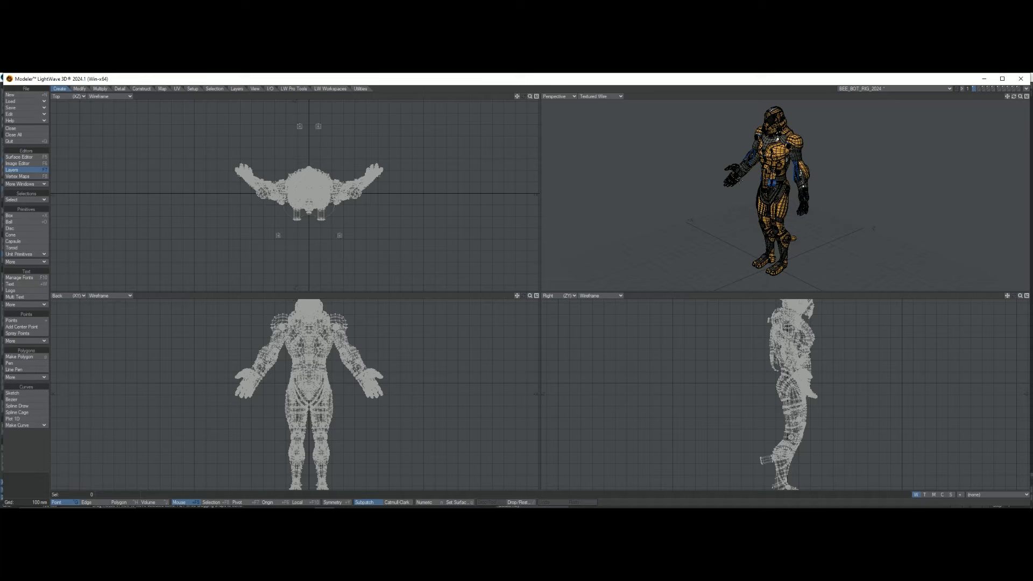
pyautogui.keyDown('alt'); pyautogui.moveTo(706, 221); pyautogui.dragTo(789, 198); pyautogui.keyUp('alt')
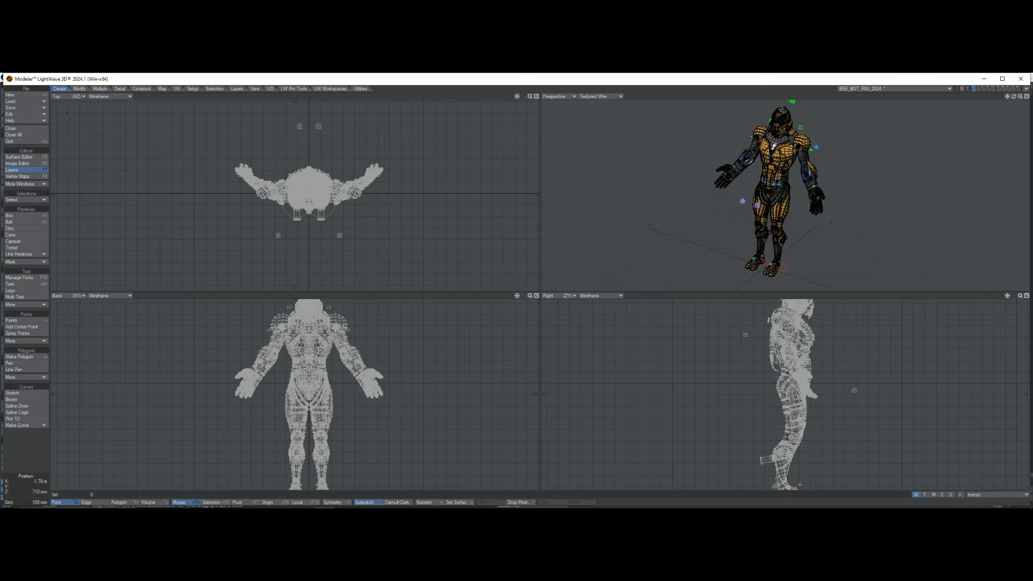
# Save the BEE_BOT_RIG_2024 object and switch to Layout
pyautogui.click(34, 109)
pyautogui.click(34, 110)
pyautogui.press('F12')
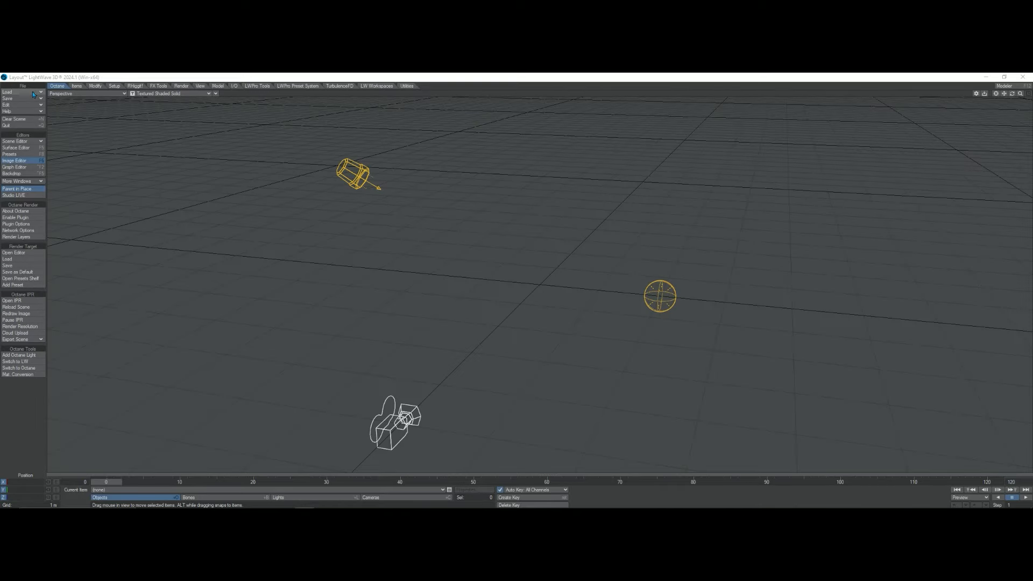
# Load only layer 1, BEE_BOT, from BEE_BOT_RIG_2024.lwo in the AAA_YELLOW_DUDE folder into the scene
pyautogui.click(21, 92)
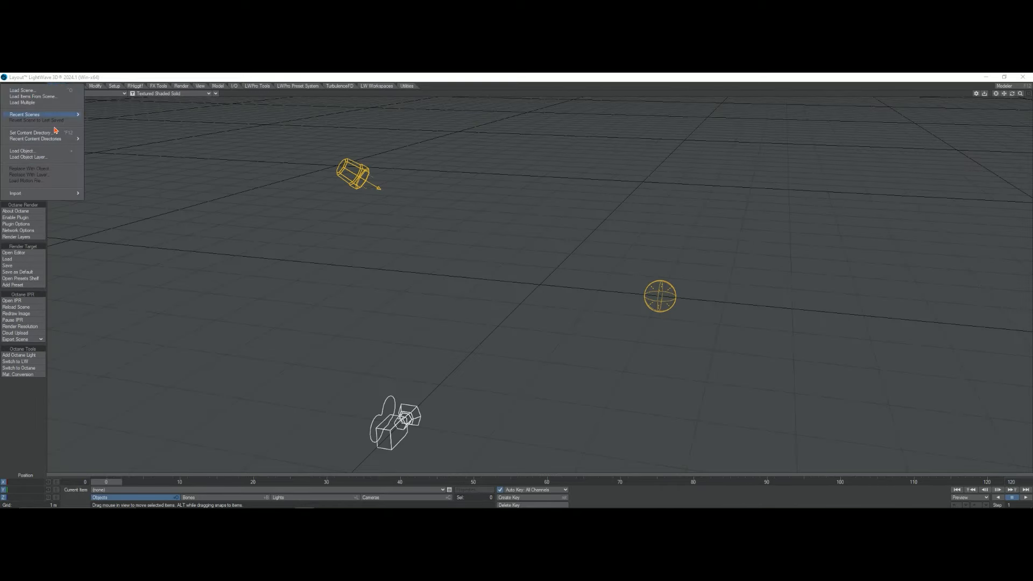
pyautogui.click(49, 157)
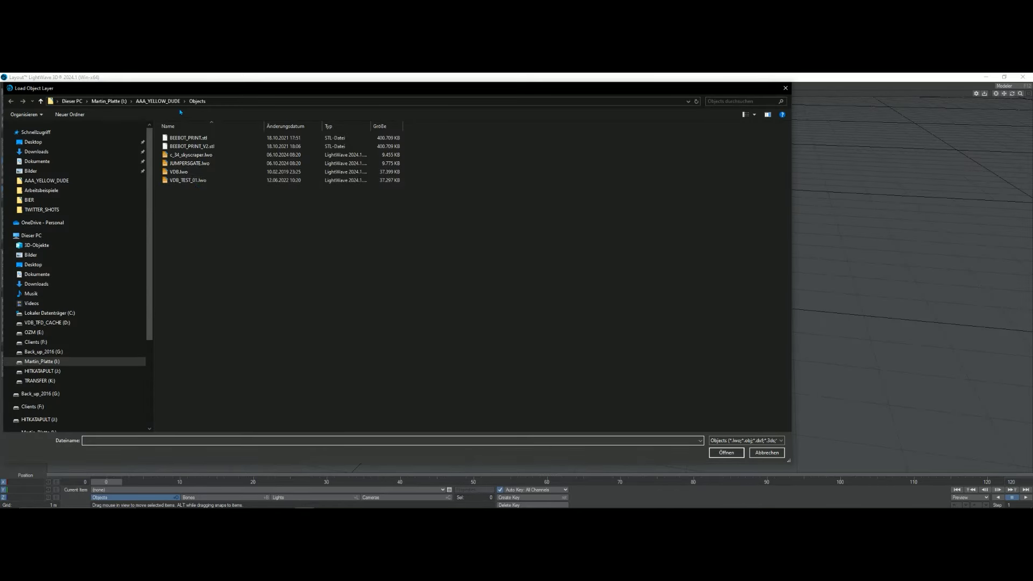
pyautogui.click(158, 101)
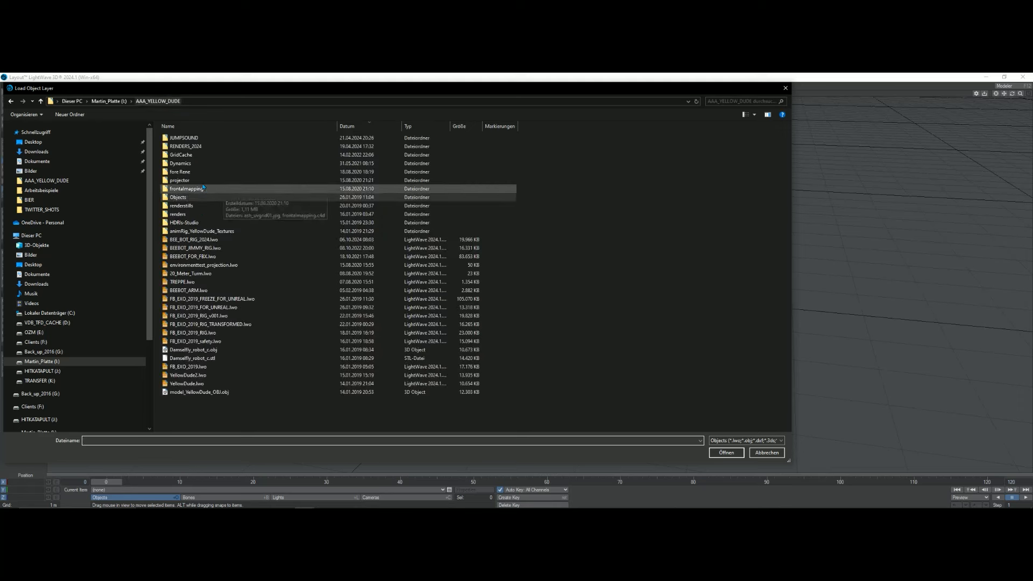
pyautogui.doubleClick(211, 239)
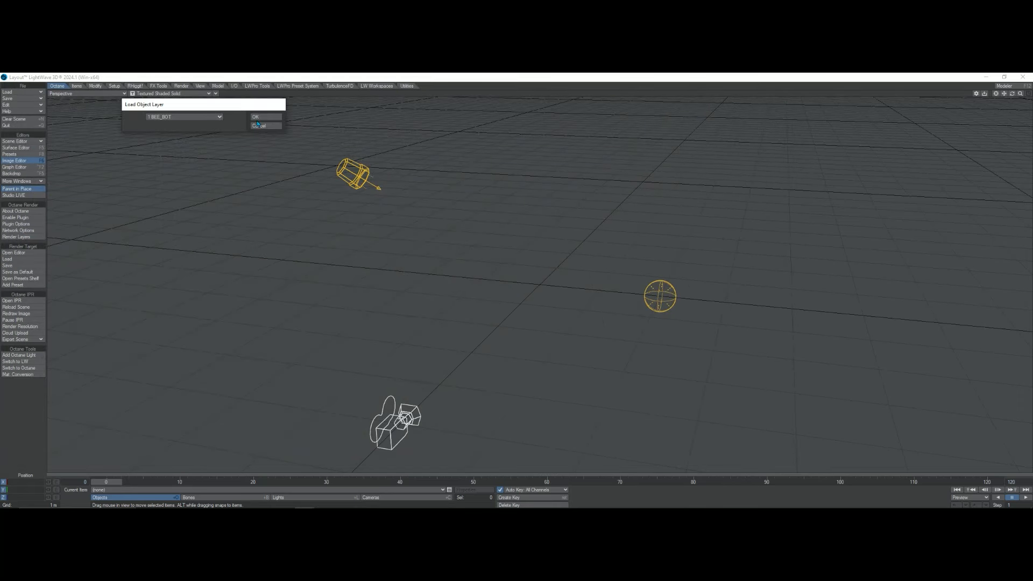
pyautogui.click(265, 117)
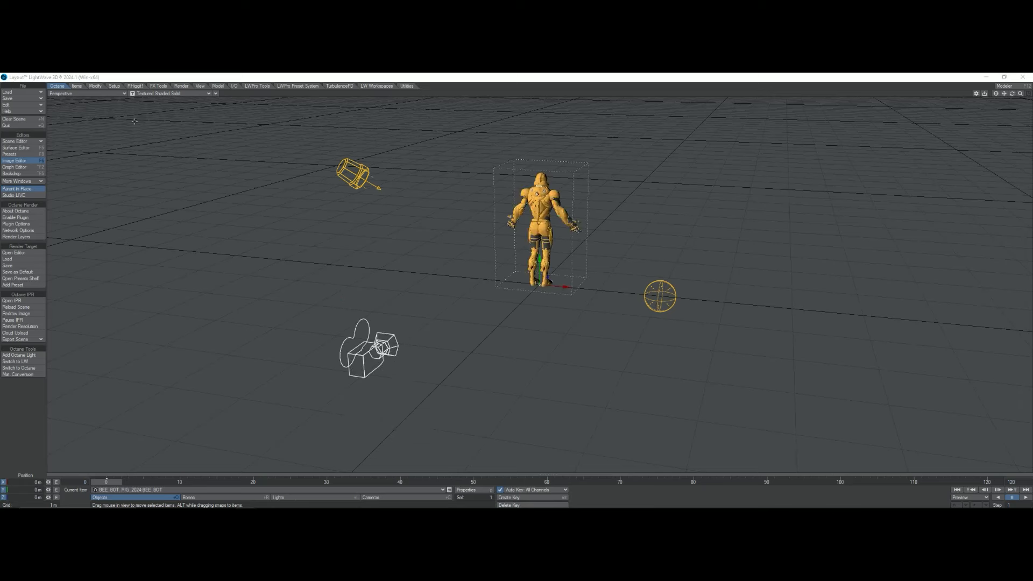
# Create a Genoma rig for the loaded BEE_BOT object
pyautogui.click(114, 86)
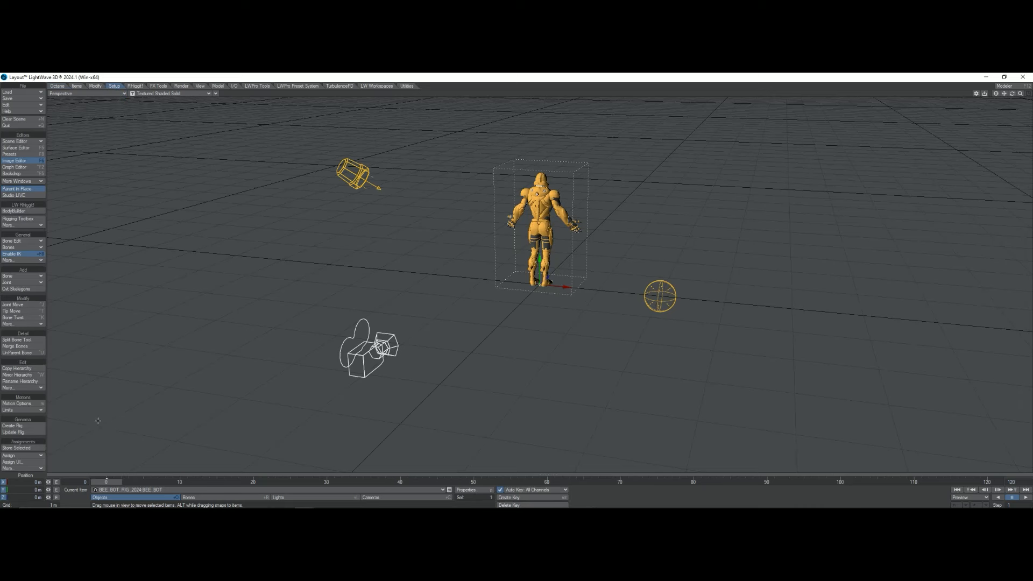
pyautogui.click(29, 427)
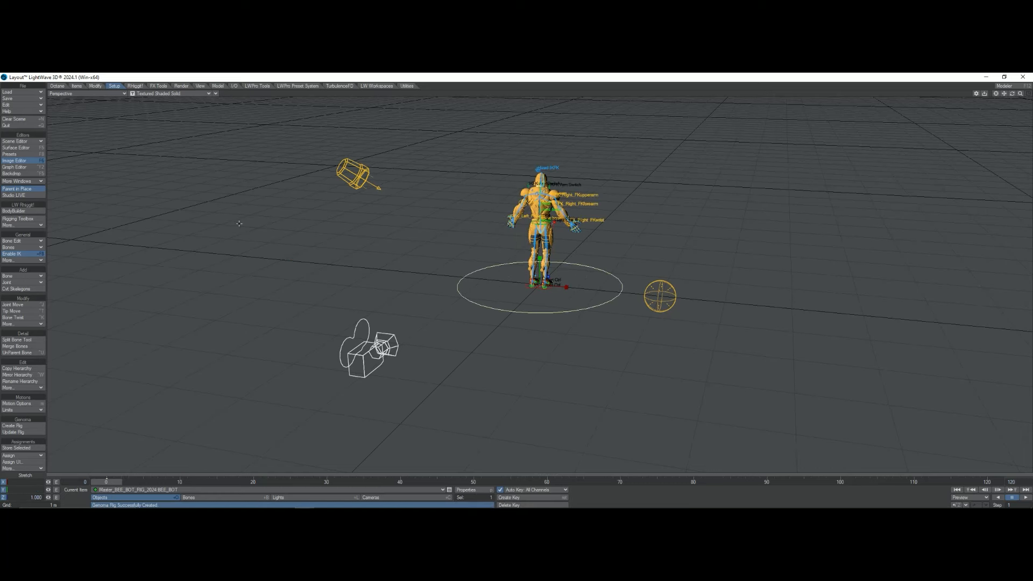
# Change the viewport display option so the dark front of the robot is lit with the rig showing through
pyautogui.moveTo(1012, 93); pyautogui.dragTo(839, 99)
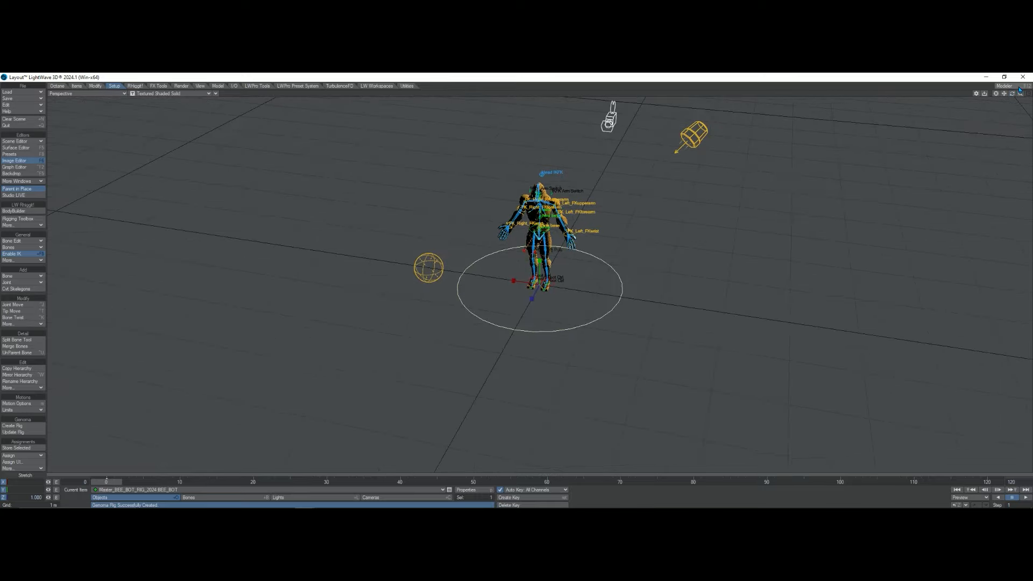
pyautogui.moveTo(1020, 94); pyautogui.dragTo(813, 252)
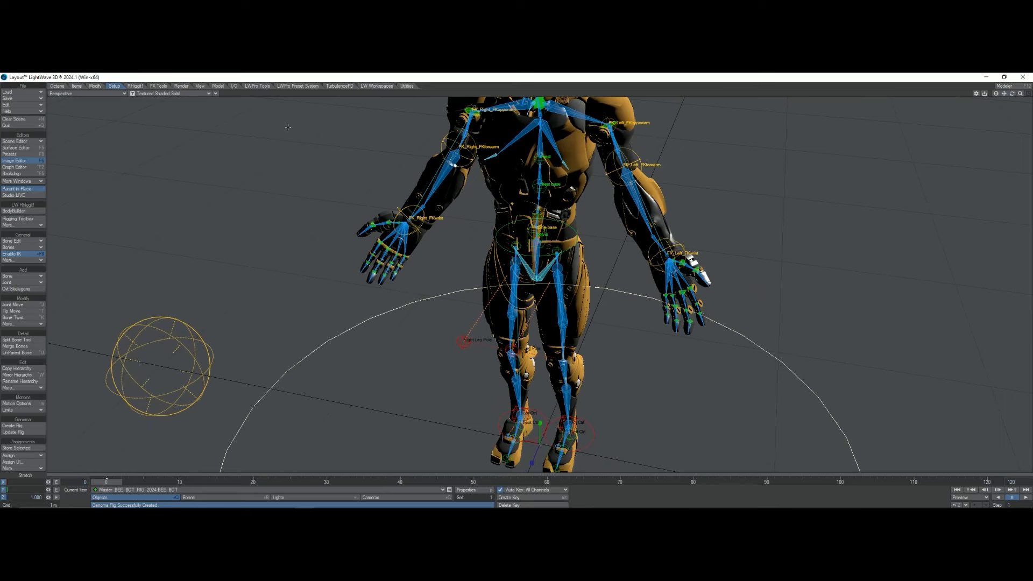
pyautogui.click(216, 94)
pyautogui.click(221, 120)
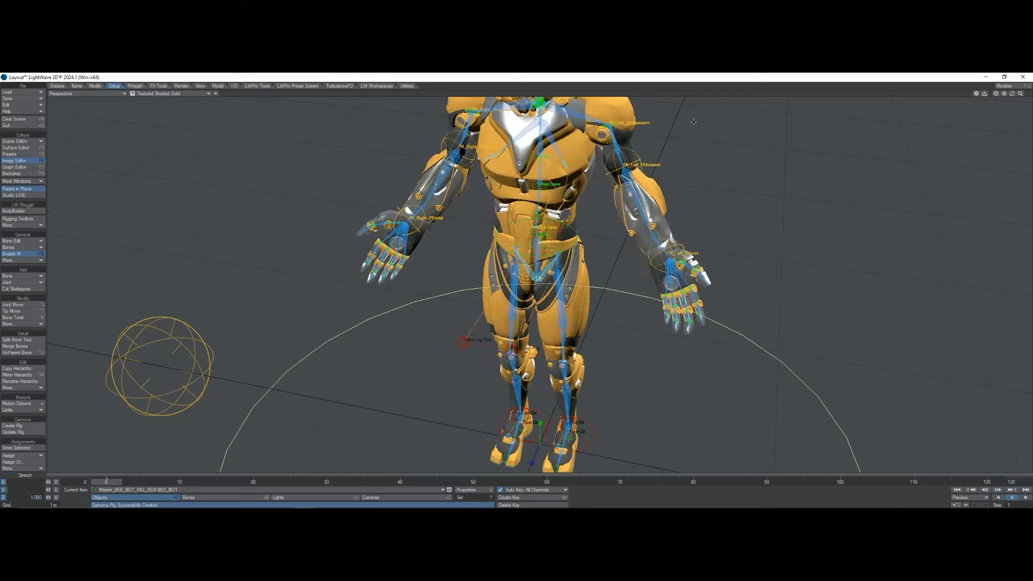
pyautogui.moveTo(1020, 94)
pyautogui.mouseDown()
pyautogui.moveTo(1020, 130)
pyautogui.moveTo(1020, 97)
pyautogui.mouseUp()
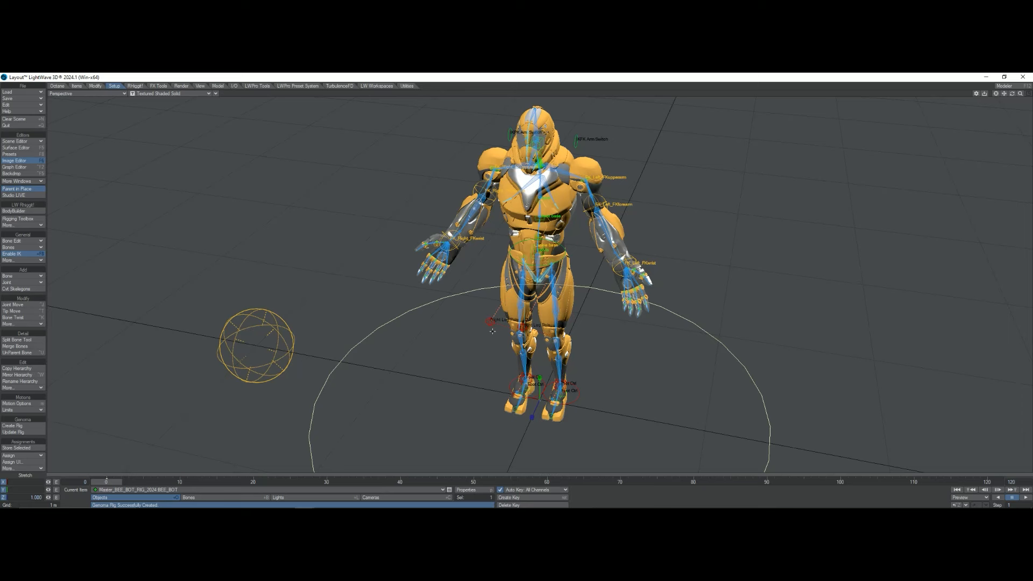
# Select the robot's right foot control and move it vertically by about 40 mm
pyautogui.click(510, 381)
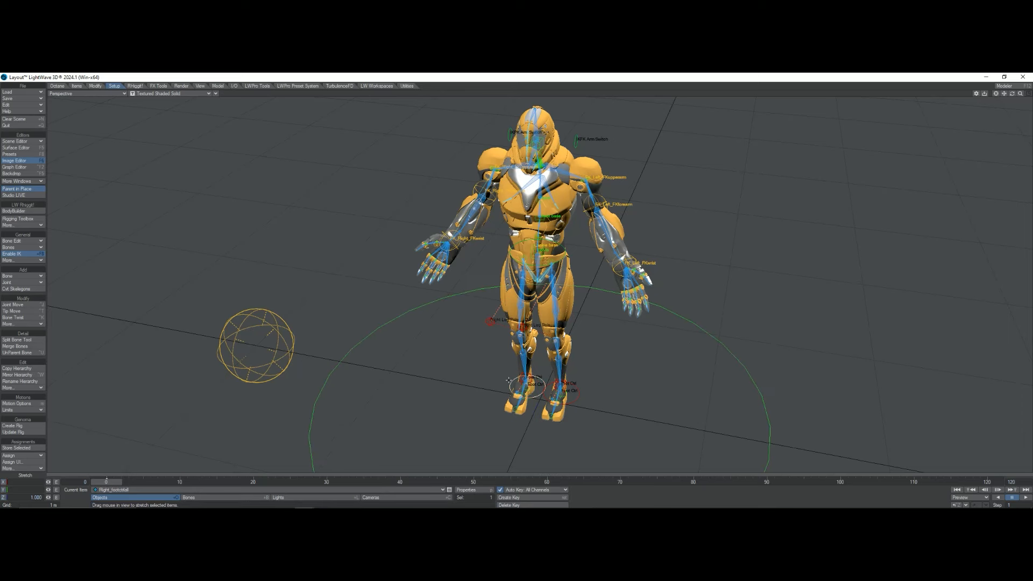
pyautogui.click(95, 86)
pyautogui.click(34, 212)
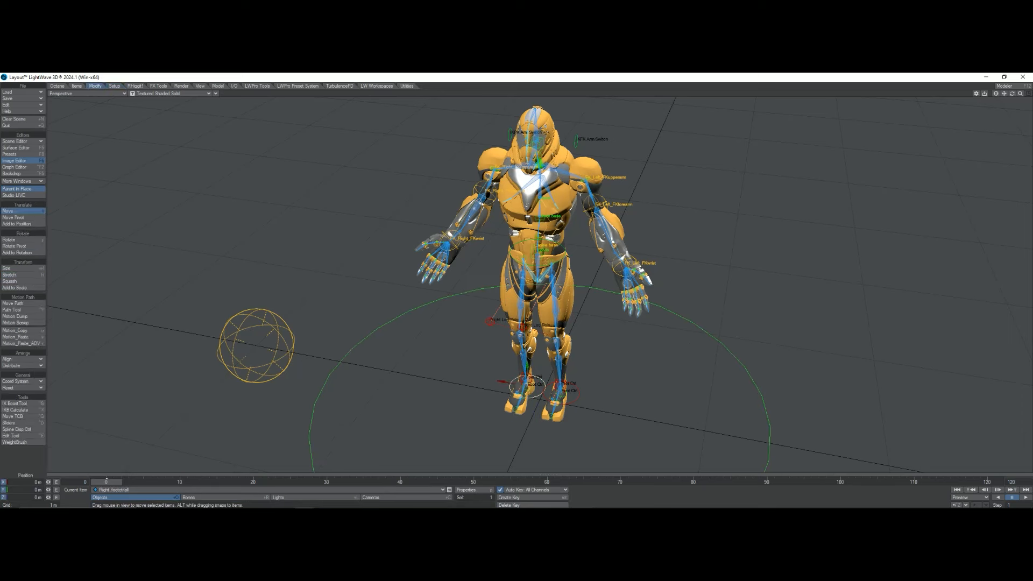
pyautogui.moveTo(527, 384)
pyautogui.mouseDown()
pyautogui.moveTo(530, 325)
pyautogui.moveTo(527, 384)
pyautogui.mouseUp()
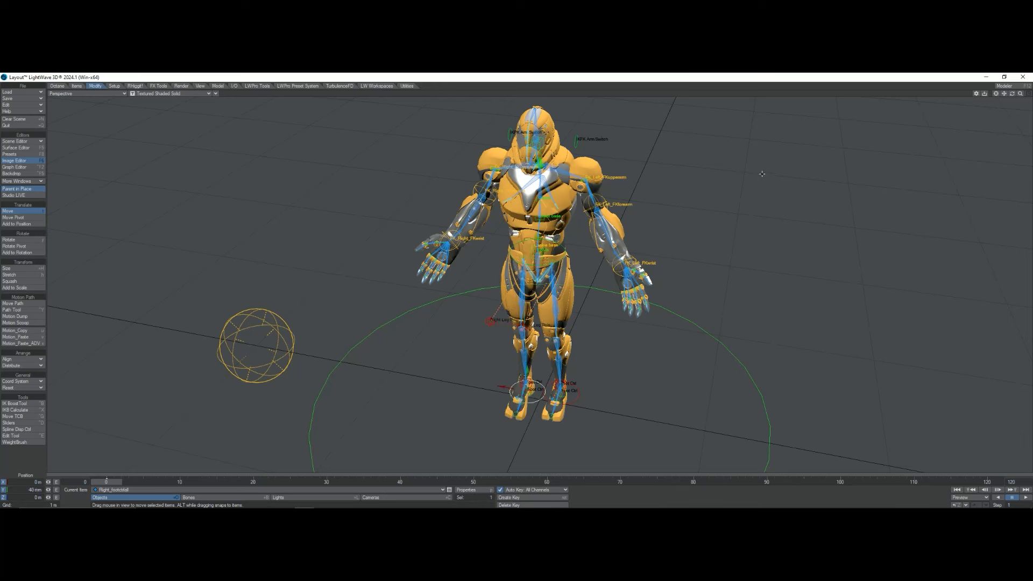
# Exit Layout without saving the modified scene and objects
pyautogui.click(1023, 77)
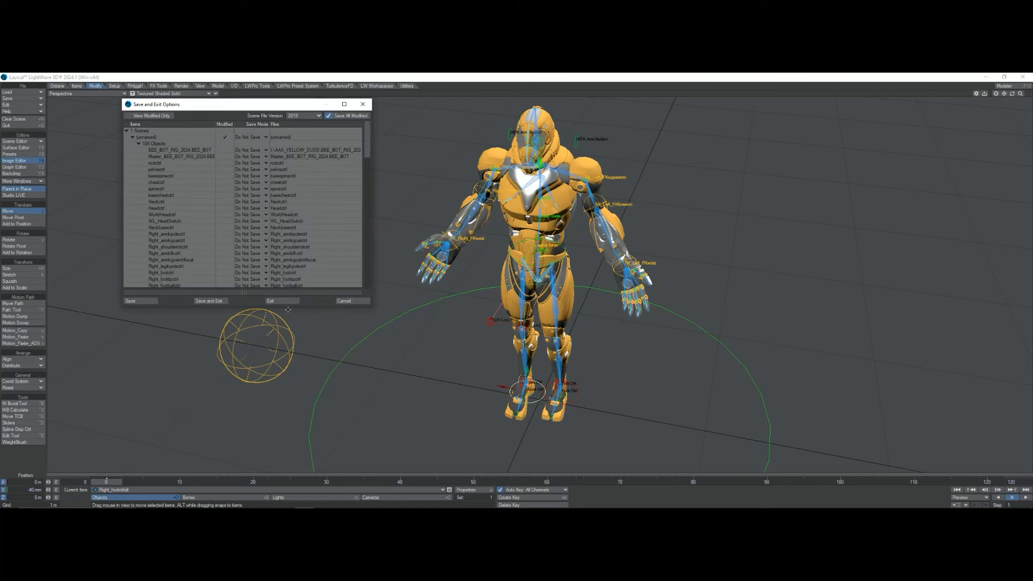
pyautogui.click(284, 301)
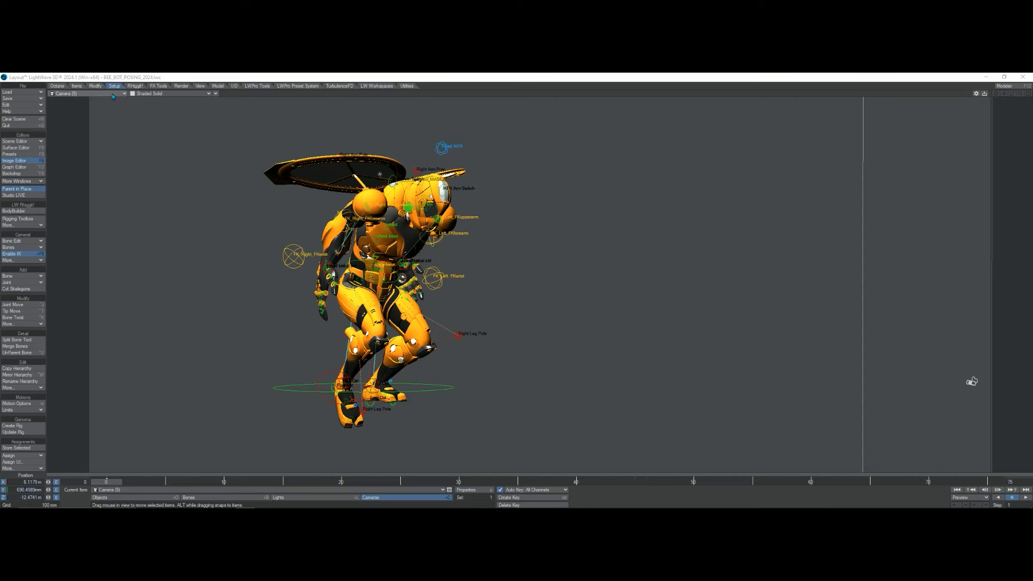
# Play the existing animation preview of the BEE_BOT_POSING_2024 scene through Camera (5), and end it after viewing
pyautogui.click(963, 498)
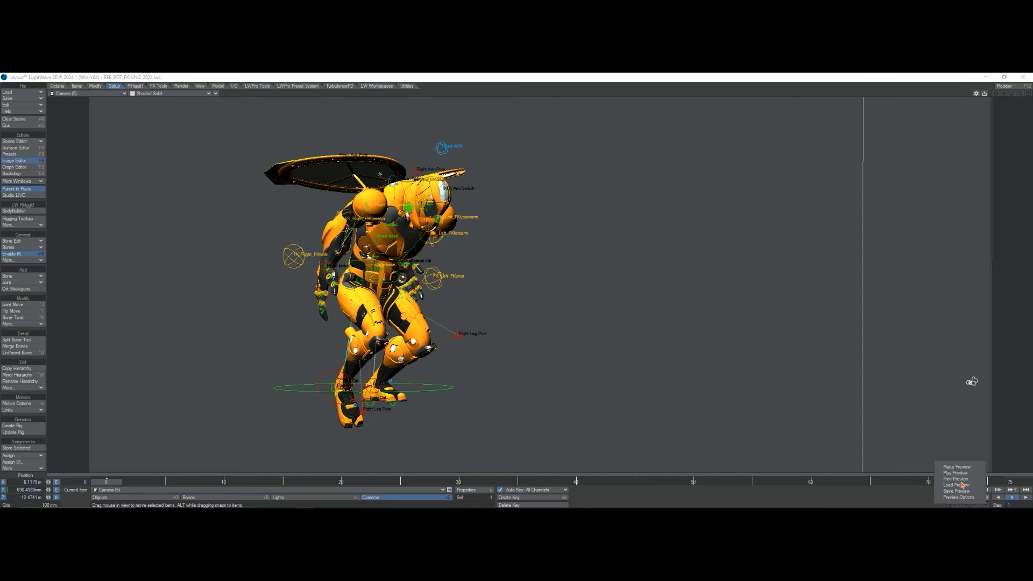
pyautogui.click(961, 473)
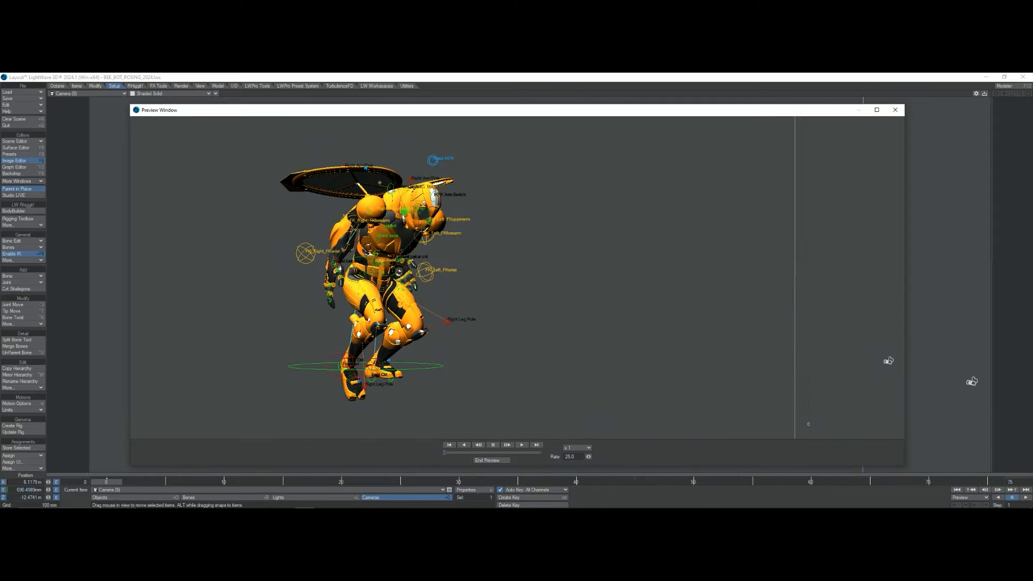
pyautogui.click(522, 445)
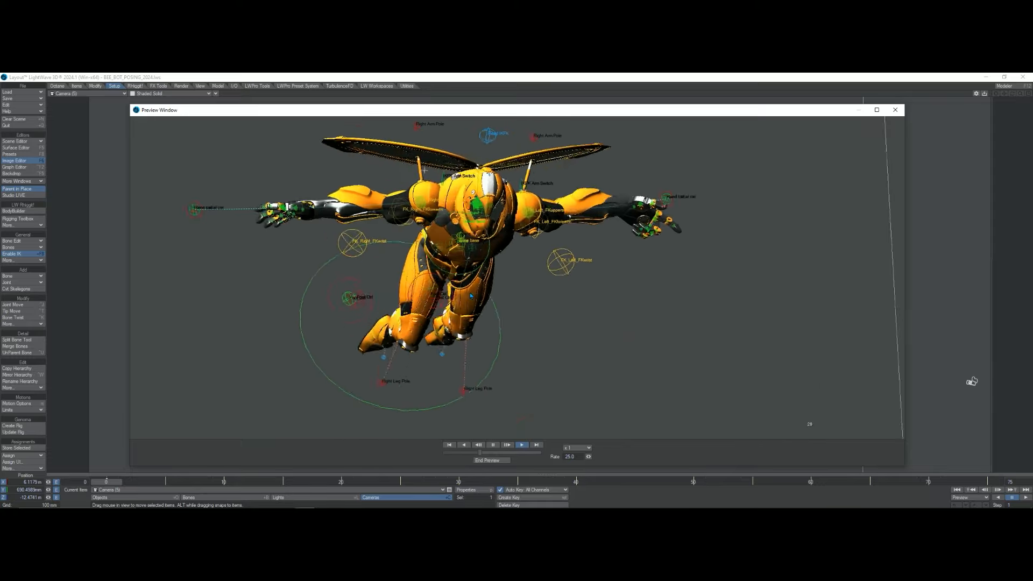
pyautogui.click(491, 460)
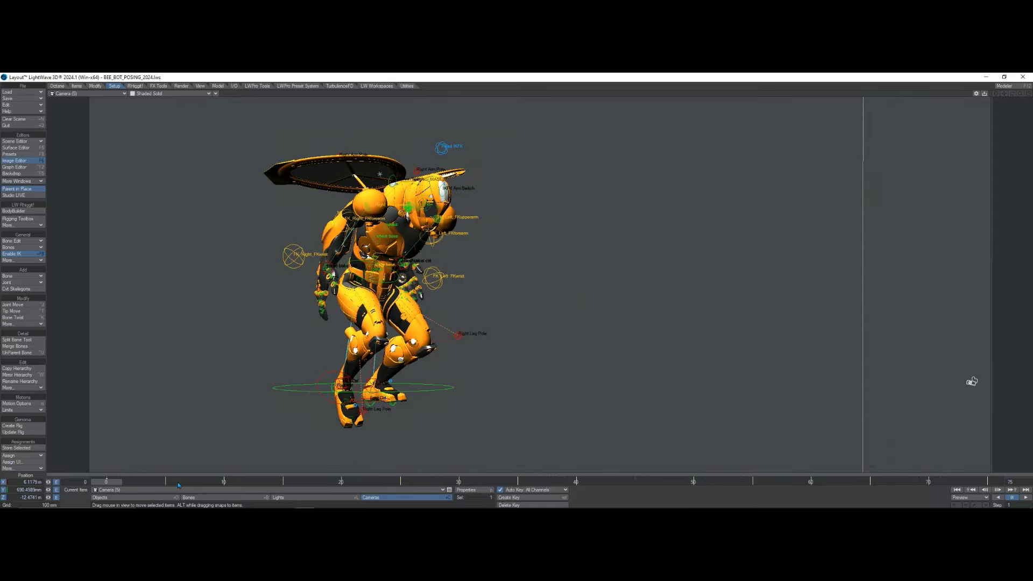
# Switch from camera to object selection with the BEE_BOT layer of BEE_BOT_RIG_2024 as the current item
pyautogui.click(143, 498)
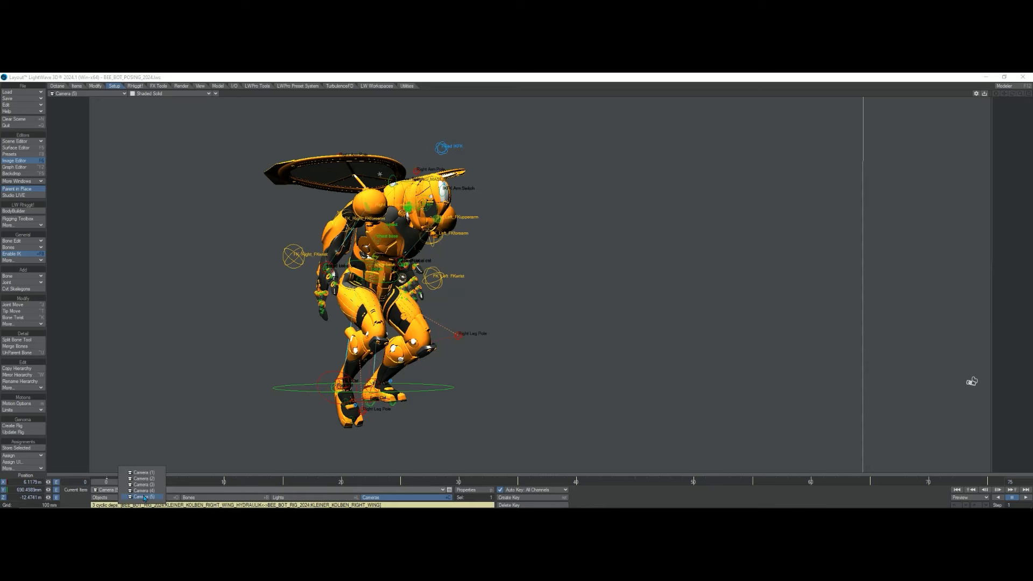
pyautogui.click(145, 497)
pyautogui.click(137, 498)
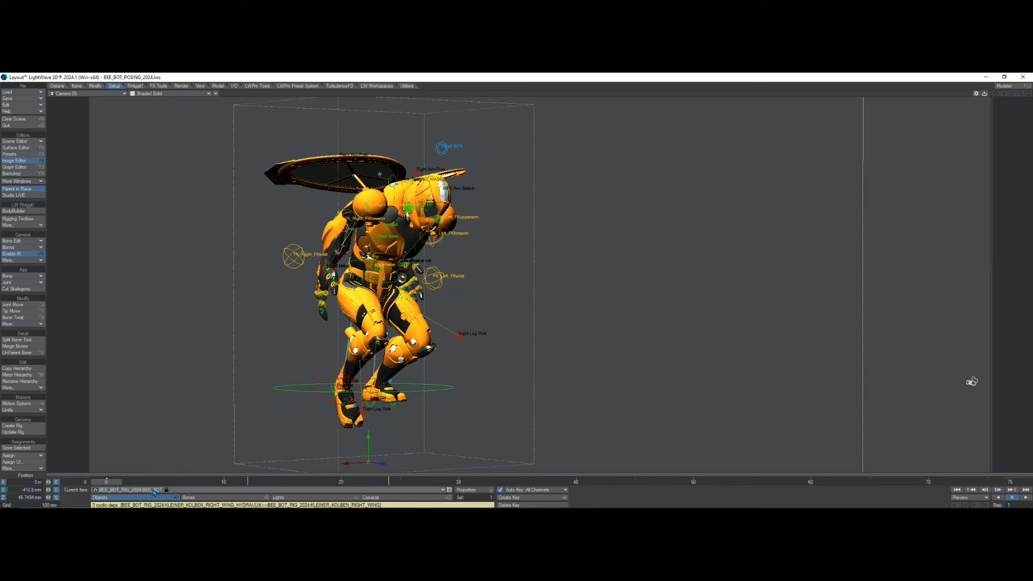
# Open the bone properties of the BEE_BOT layer with the root bone current, and close the Object Properties window
pyautogui.click(466, 490)
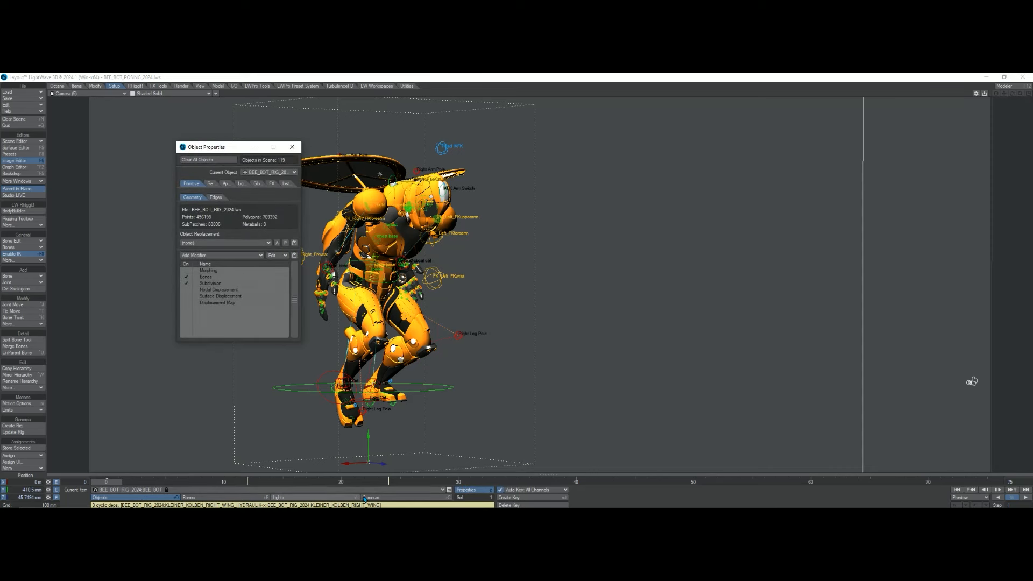
pyautogui.click(247, 496)
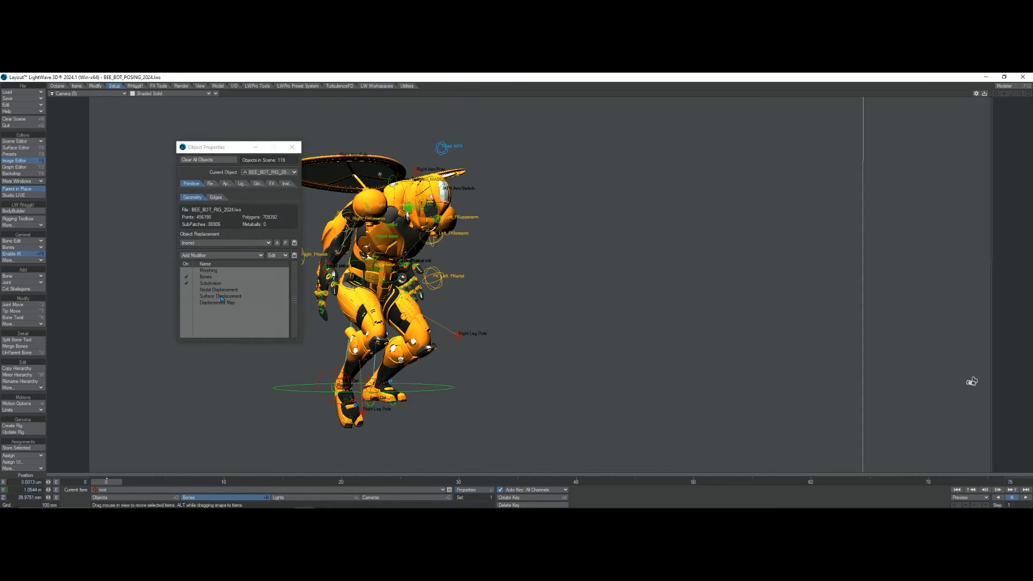
pyautogui.click(32, 182)
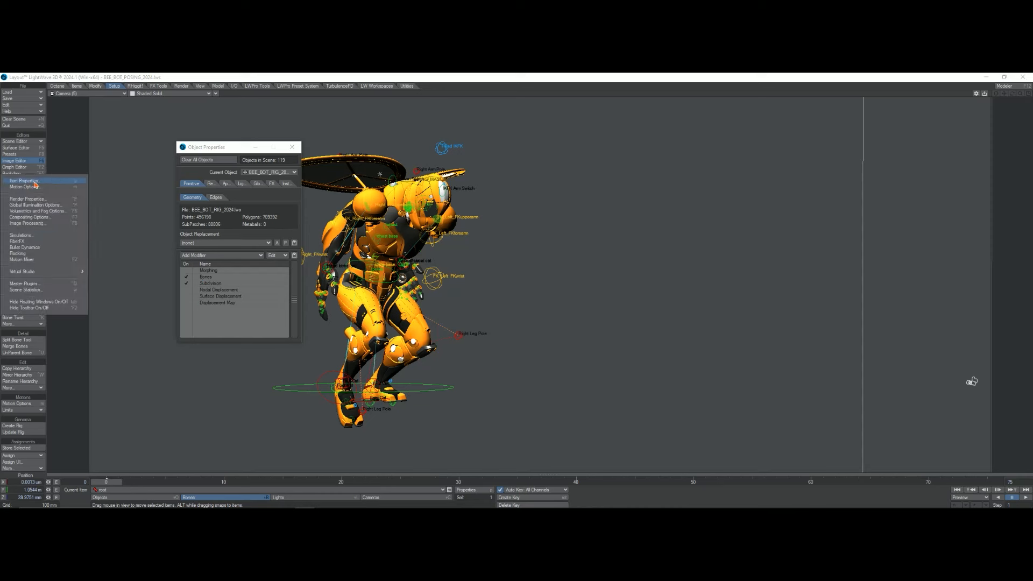
pyautogui.click(49, 182)
pyautogui.click(212, 279)
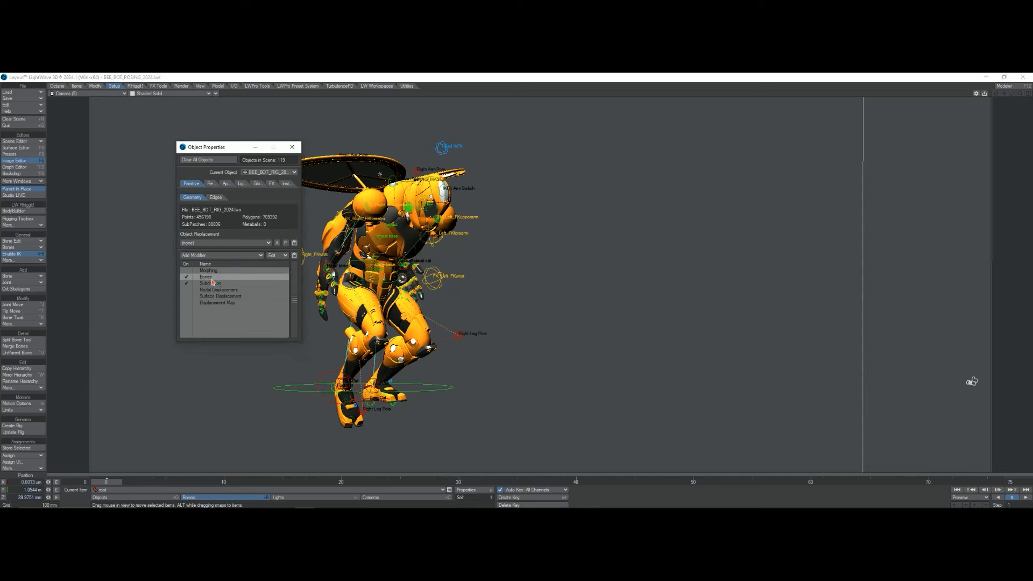
pyautogui.doubleClick(210, 277)
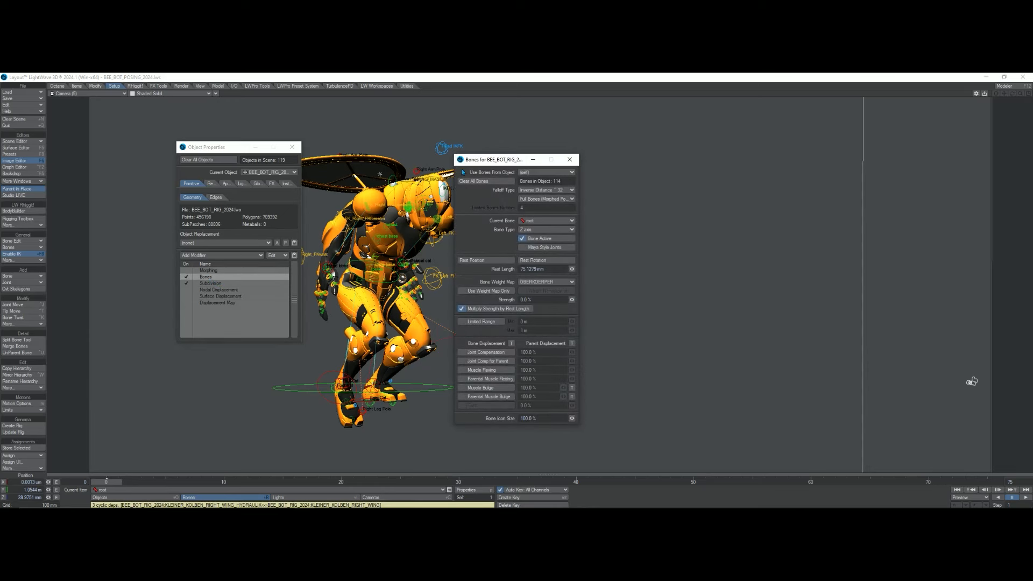
pyautogui.moveTo(482, 166); pyautogui.dragTo(605, 156)
pyautogui.click(292, 147)
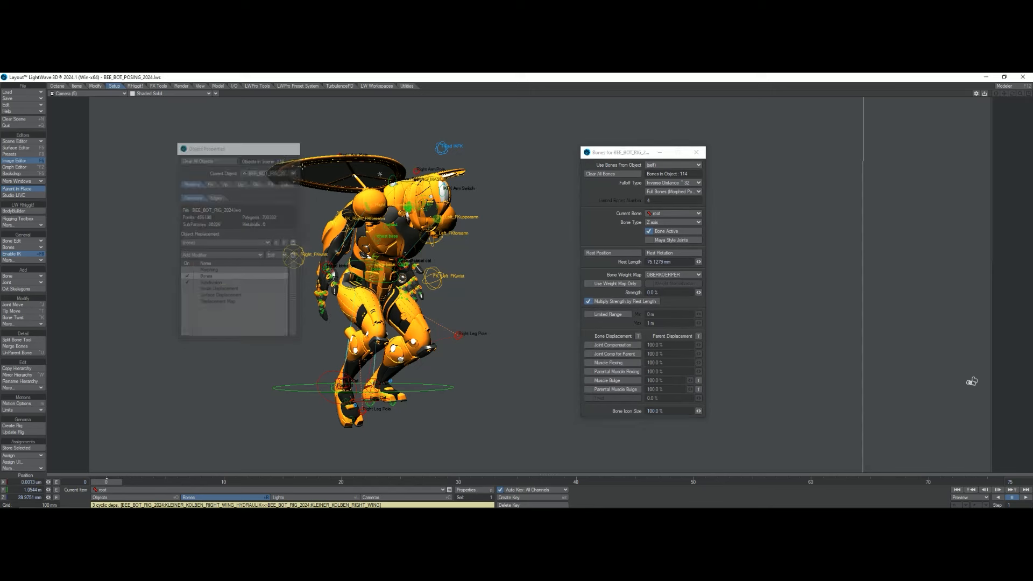
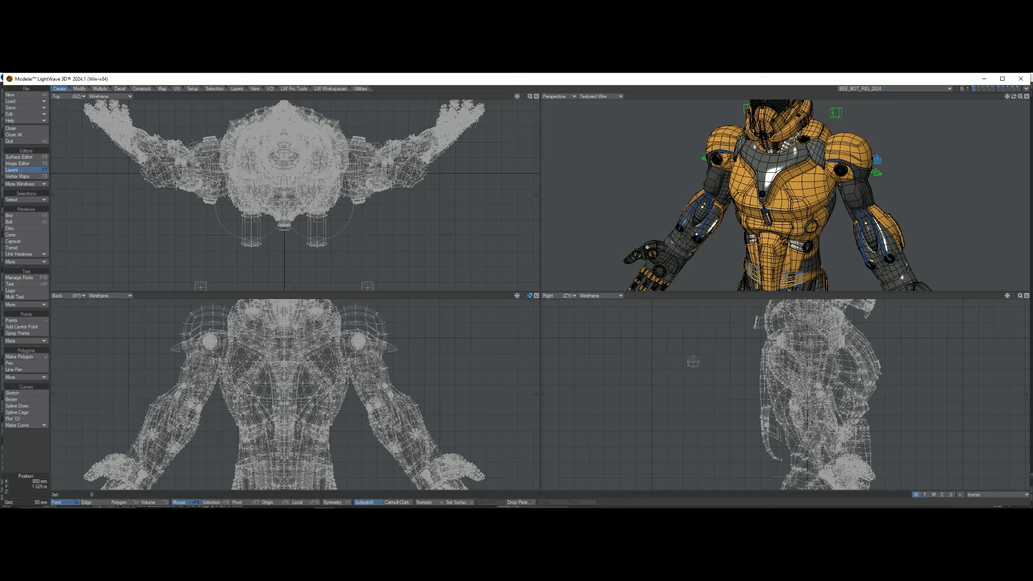
# In Modeler, set the Right view of BEE_BOT_RIG_2024 to Weight Shade and fit the whole robot in the views
pyautogui.click(559, 297)
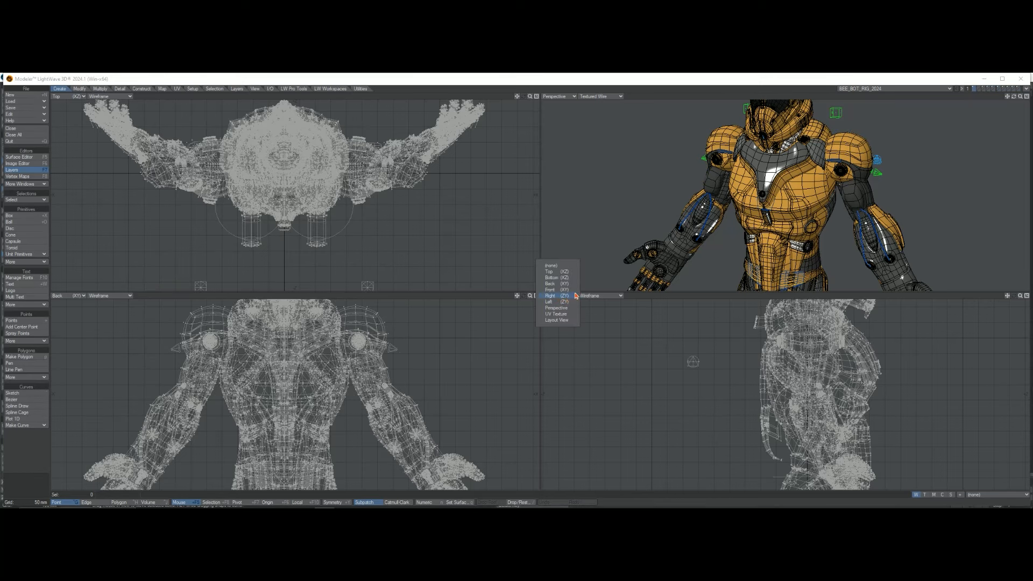
pyautogui.click(558, 298)
pyautogui.click(606, 296)
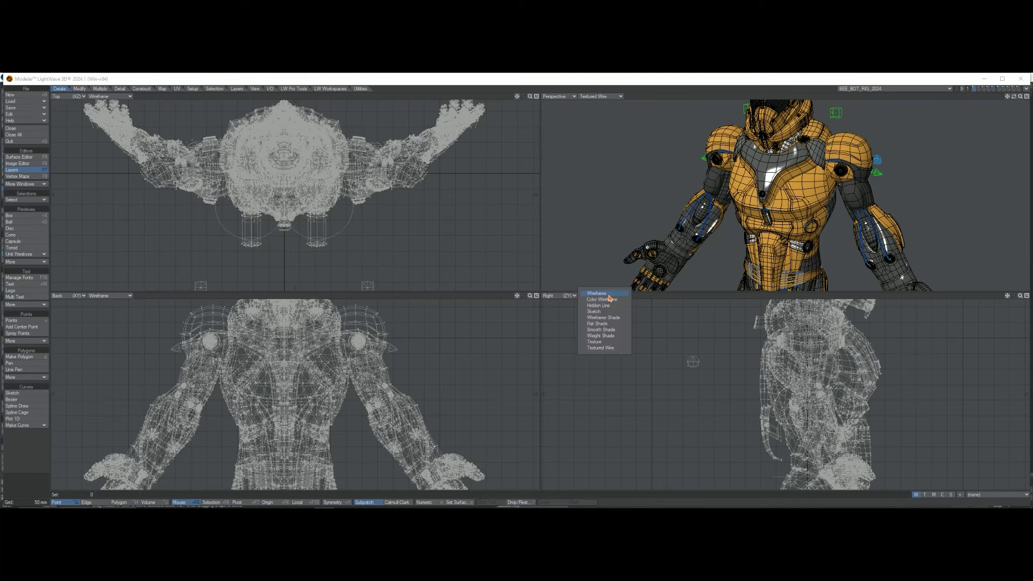
pyautogui.click(608, 336)
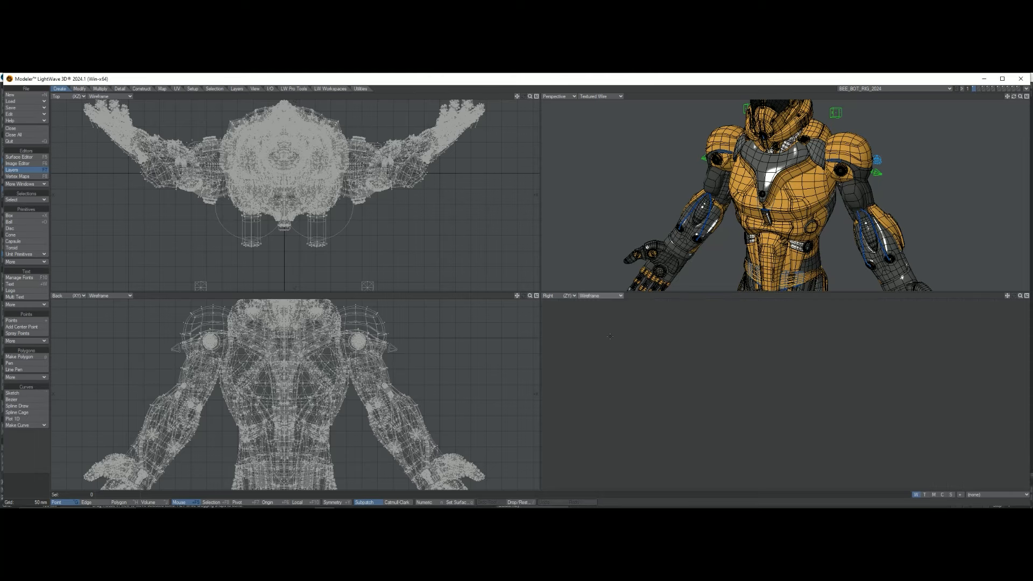
pyautogui.press('a')
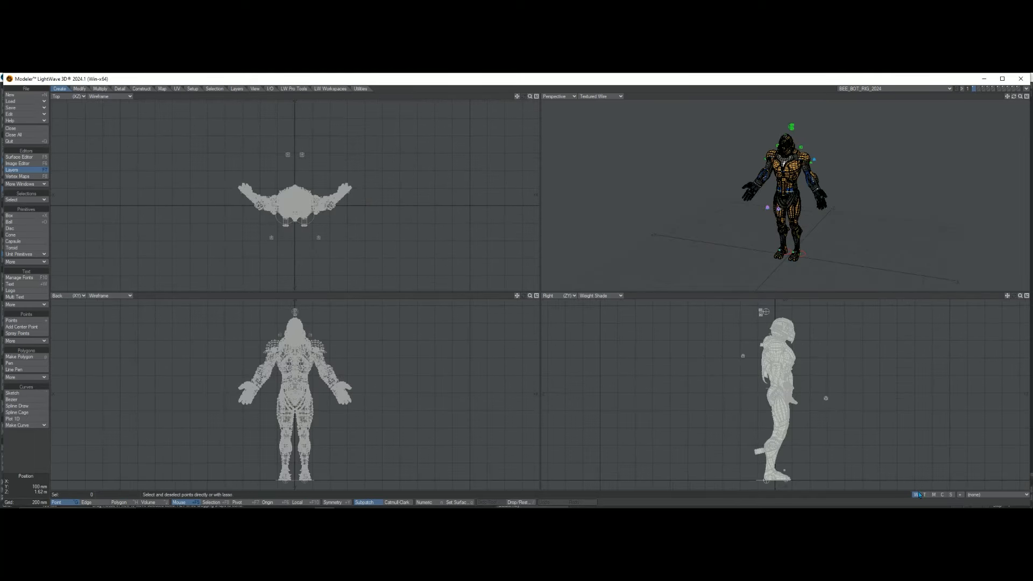
# Display the LINKE_HAND weight map with the Perspective view in Weight Shade, and examine its area on the robot's left hand
pyautogui.click(978, 495)
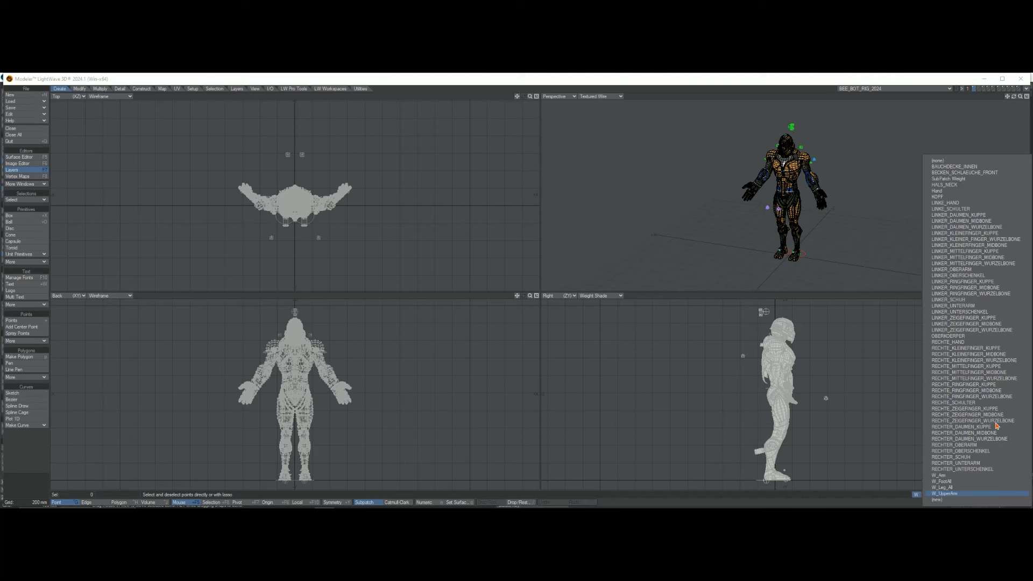
pyautogui.click(958, 204)
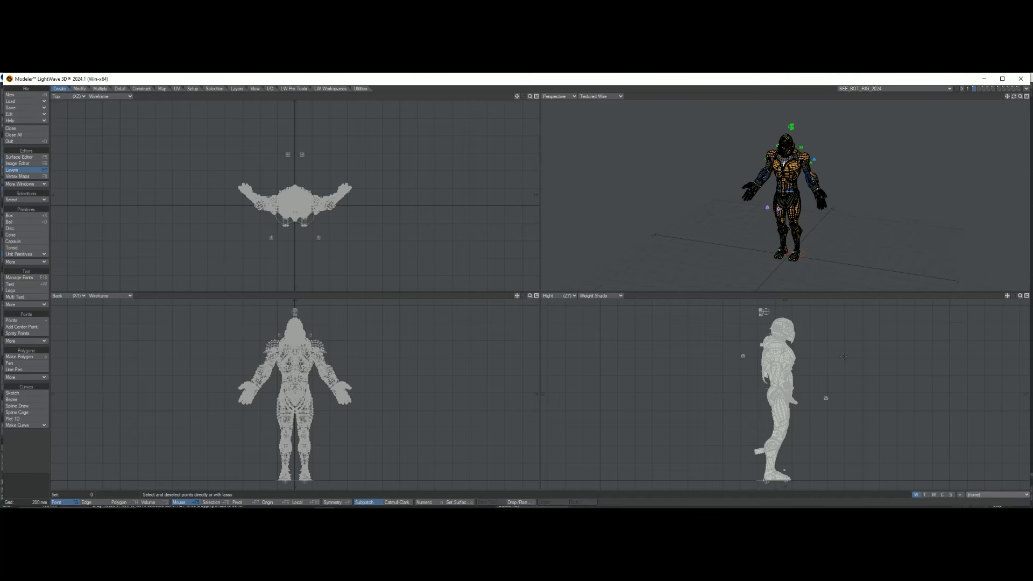
pyautogui.click(592, 97)
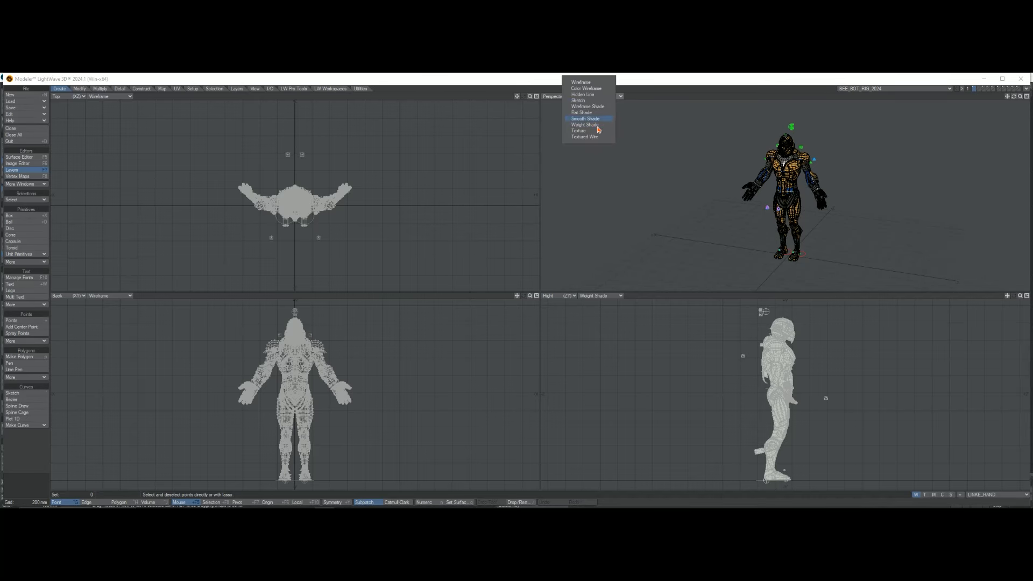
pyautogui.click(585, 137)
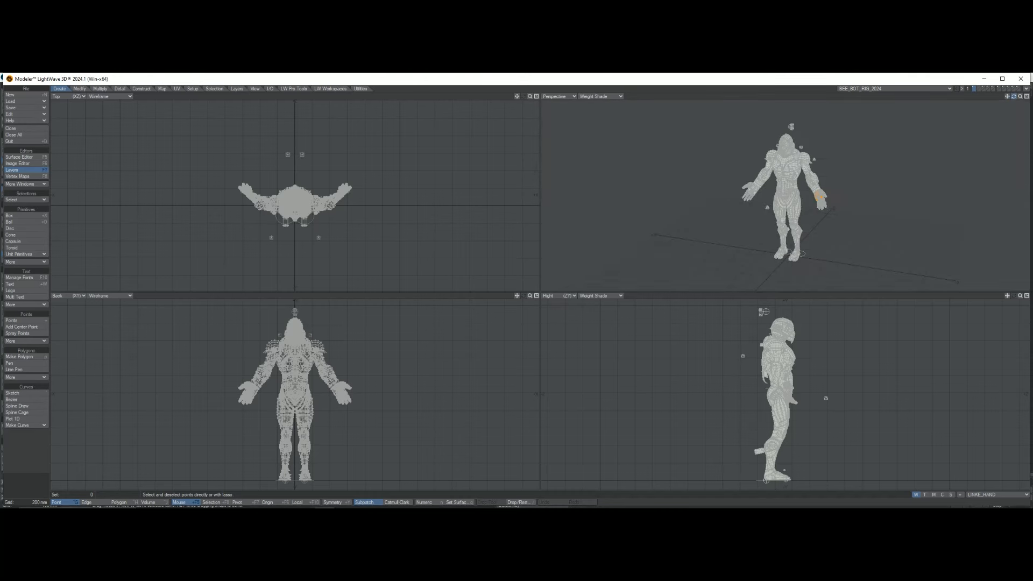
pyautogui.moveTo(1014, 96); pyautogui.dragTo(1017, 99)
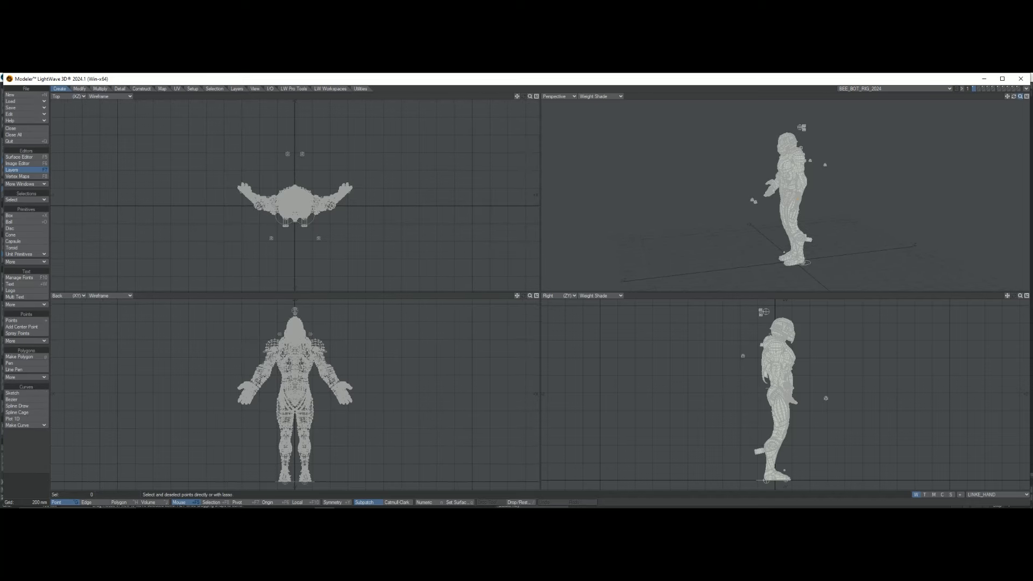
pyautogui.moveTo(1019, 96); pyautogui.dragTo(1027, 97)
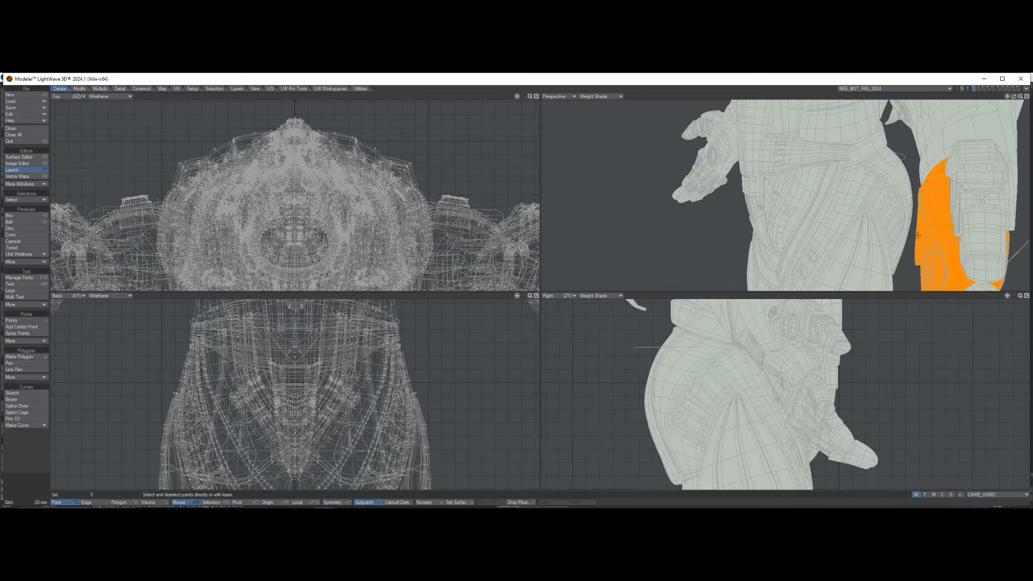
pyautogui.keyDown('alt'); pyautogui.moveTo(726, 208); pyautogui.dragTo(675, 203); pyautogui.keyUp('alt')
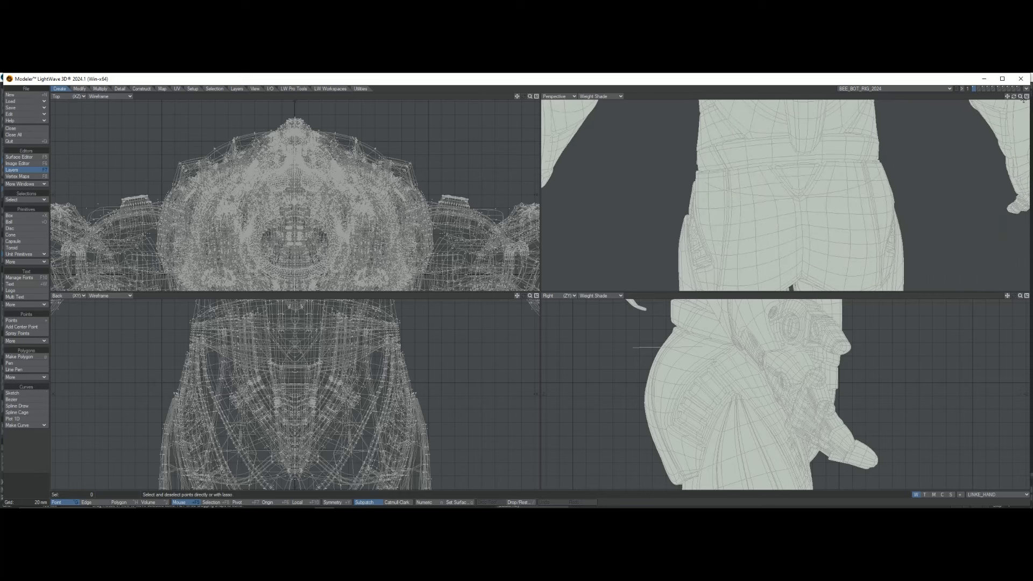
pyautogui.click(1020, 97)
pyautogui.moveTo(1020, 97)
pyautogui.mouseDown()
pyautogui.moveTo(969, 98)
pyautogui.moveTo(1020, 97)
pyautogui.mouseUp()
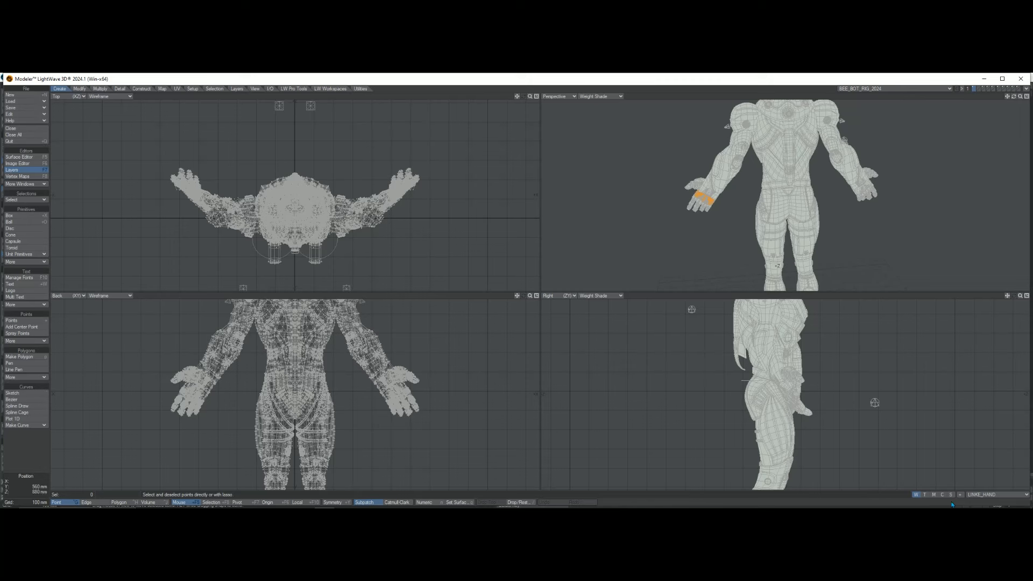
# Select the LINKER_SCHUH weight map and examine its area on the left foot from several angles
pyautogui.click(990, 496)
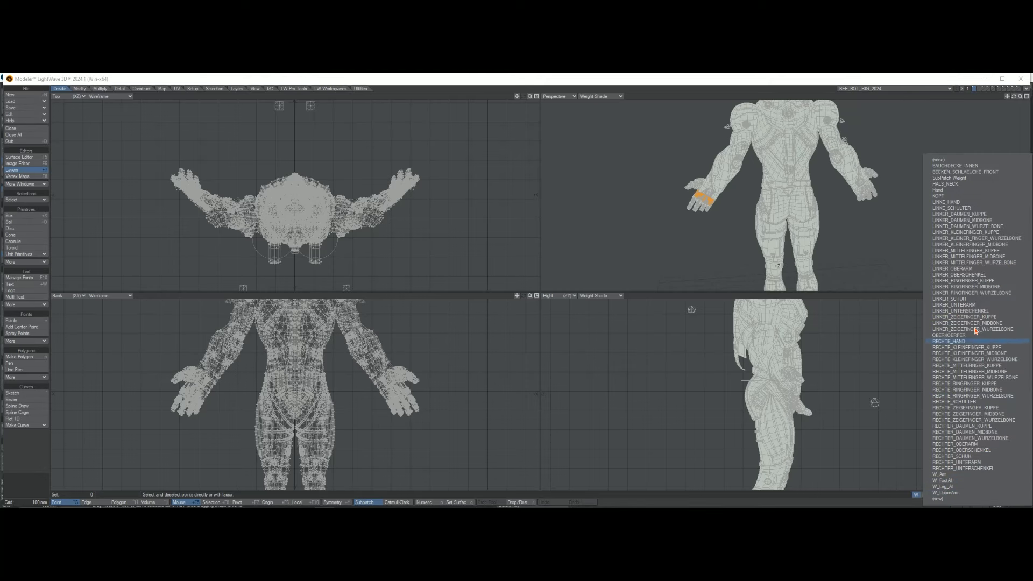
pyautogui.click(966, 299)
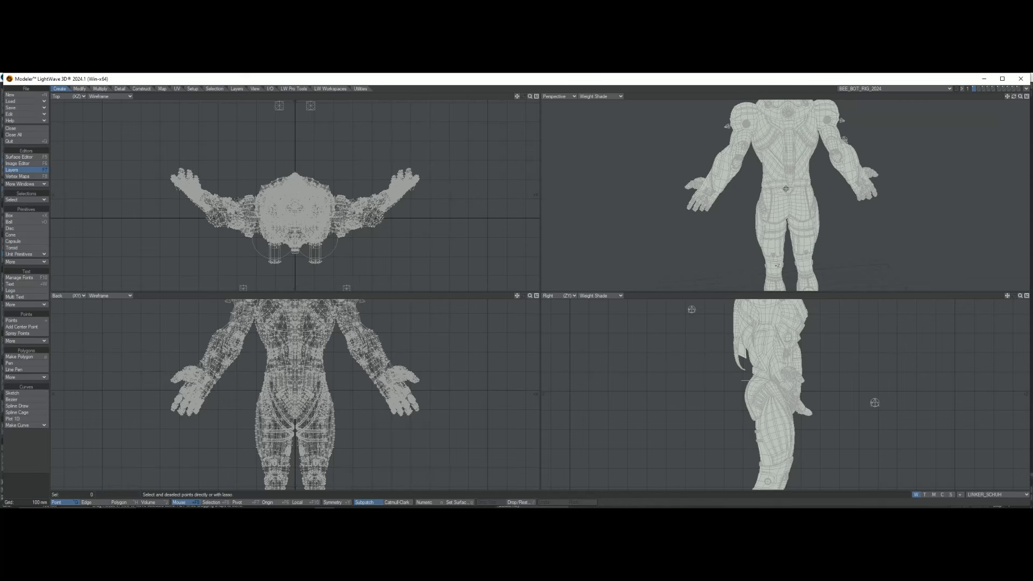
pyautogui.press('g')
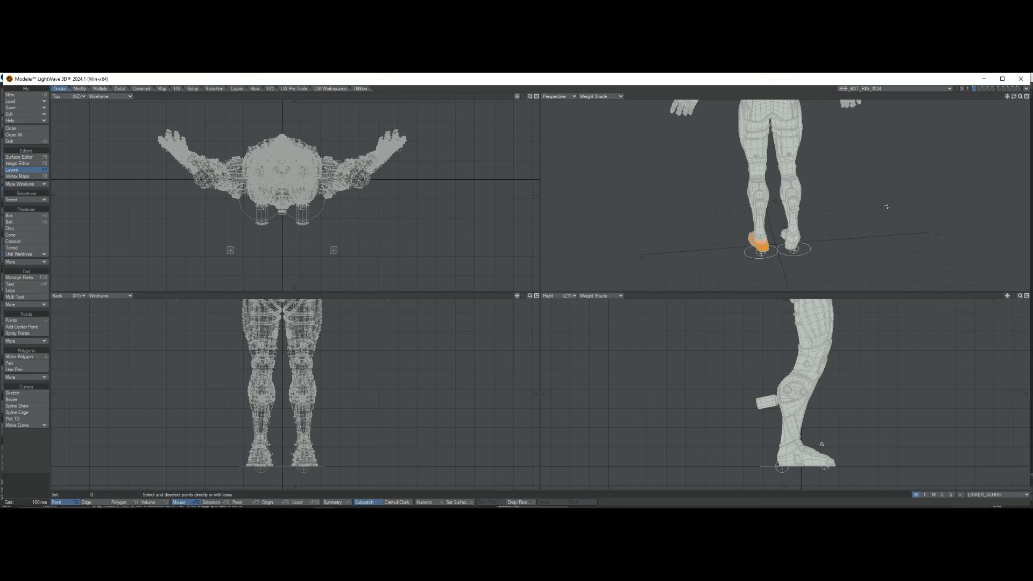
pyautogui.keyDown('alt'); pyautogui.moveTo(886, 206); pyautogui.dragTo(887, 206); pyautogui.keyUp('alt')
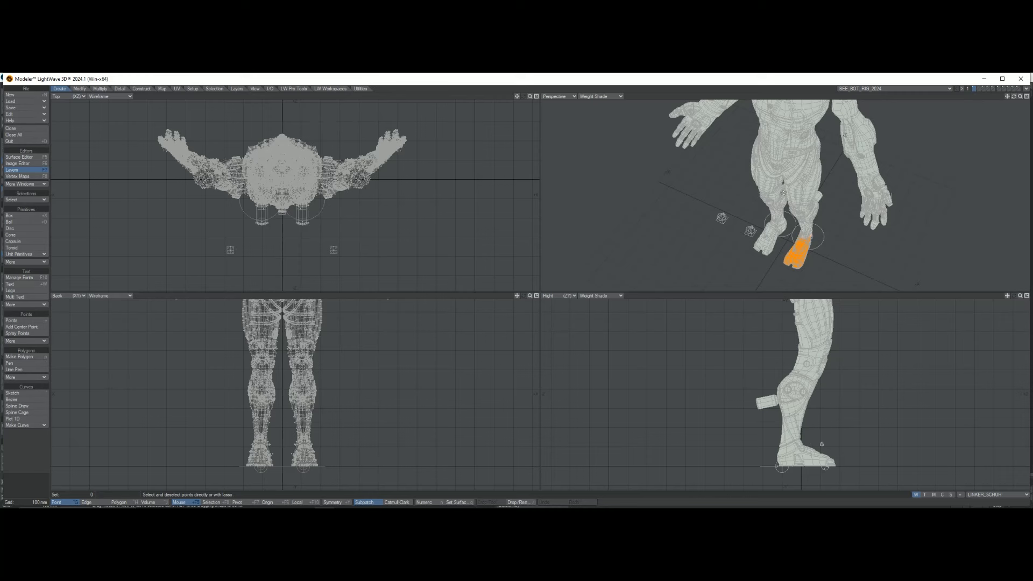
pyautogui.keyDown('alt'); pyautogui.moveTo(783, 253); pyautogui.dragTo(833, 246); pyautogui.keyUp('alt')
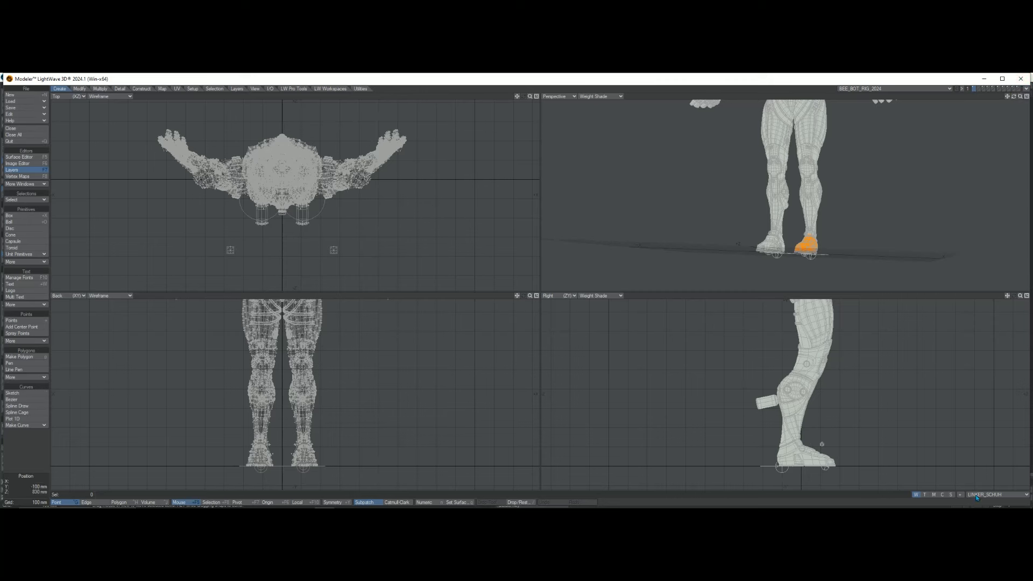
# Select the KOPF weight map and examine its area on the robot's head
pyautogui.click(995, 494)
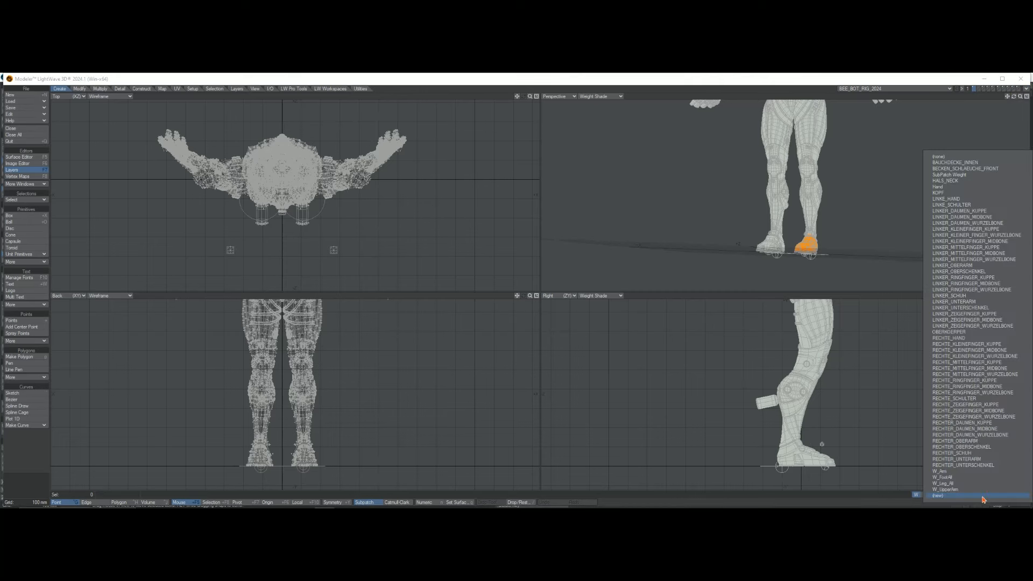
pyautogui.click(962, 193)
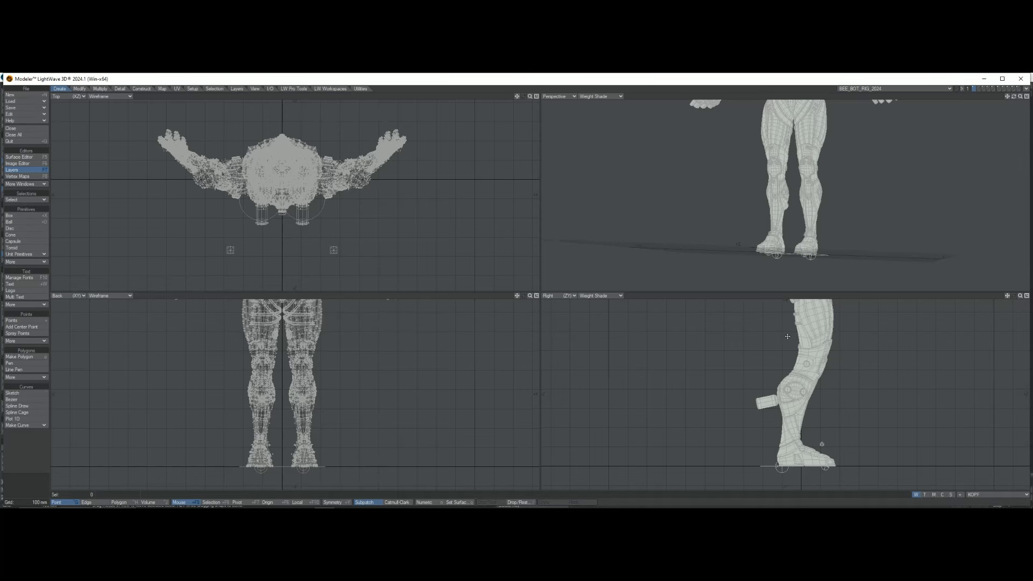
pyautogui.keyDown('alt'); pyautogui.keyDown('shift'); pyautogui.moveTo(766, 230); pyautogui.dragTo(767, 221); pyautogui.keyUp('shift'); pyautogui.keyUp('alt')
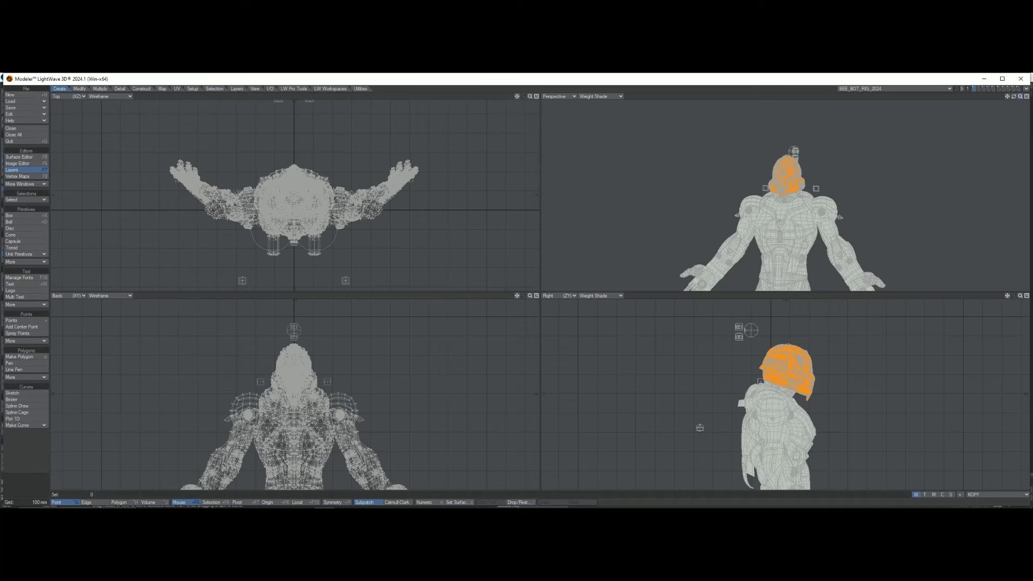
pyautogui.moveTo(1020, 97); pyautogui.dragTo(1021, 97)
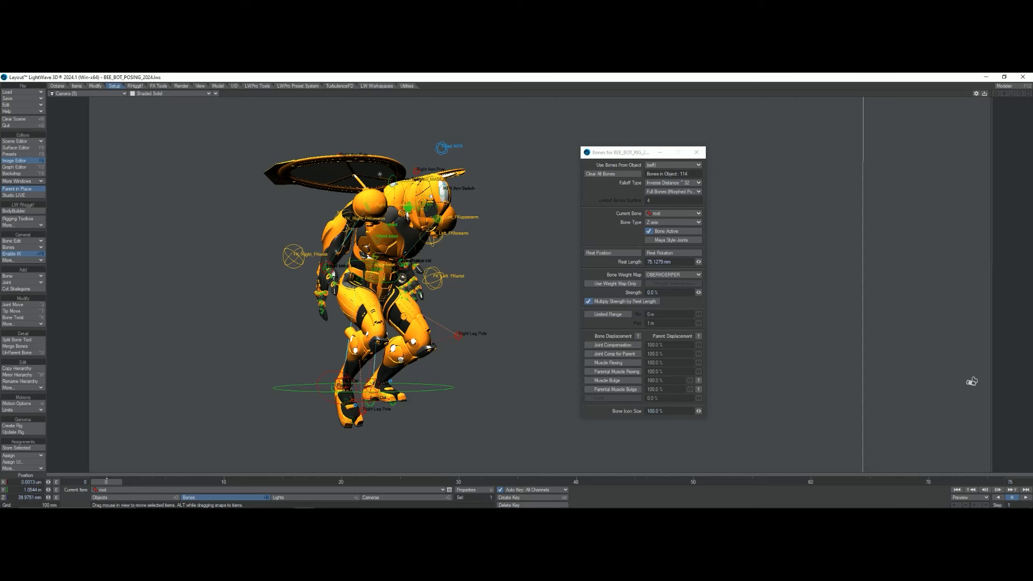
# In Layout, scrub through the flight poses from frame 12 to frame 31 and move the Bones window clear of the robot
pyautogui.click(253, 482)
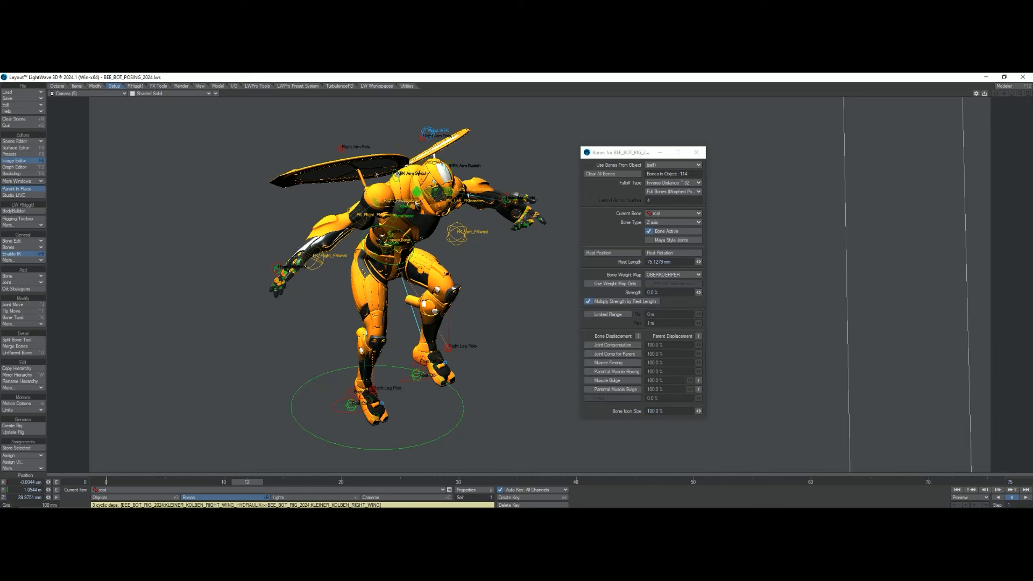
pyautogui.moveTo(247, 482); pyautogui.dragTo(318, 480)
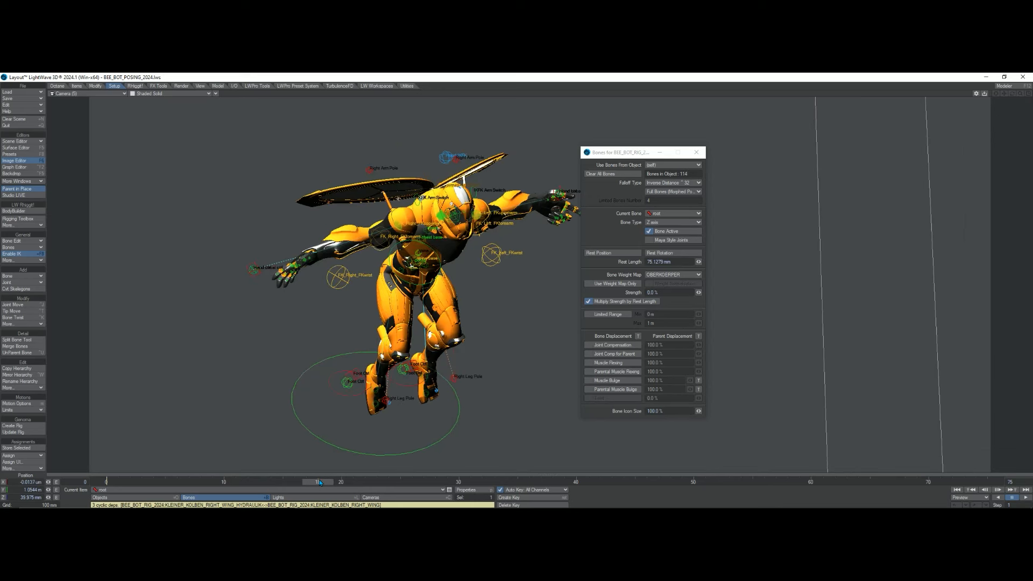
pyautogui.click(384, 482)
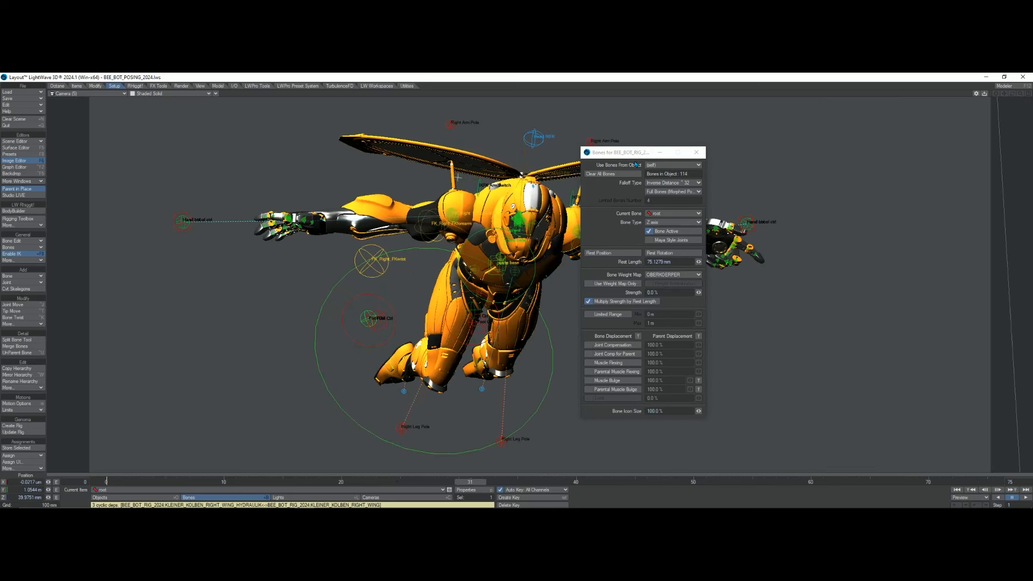
pyautogui.moveTo(613, 152); pyautogui.dragTo(887, 115)
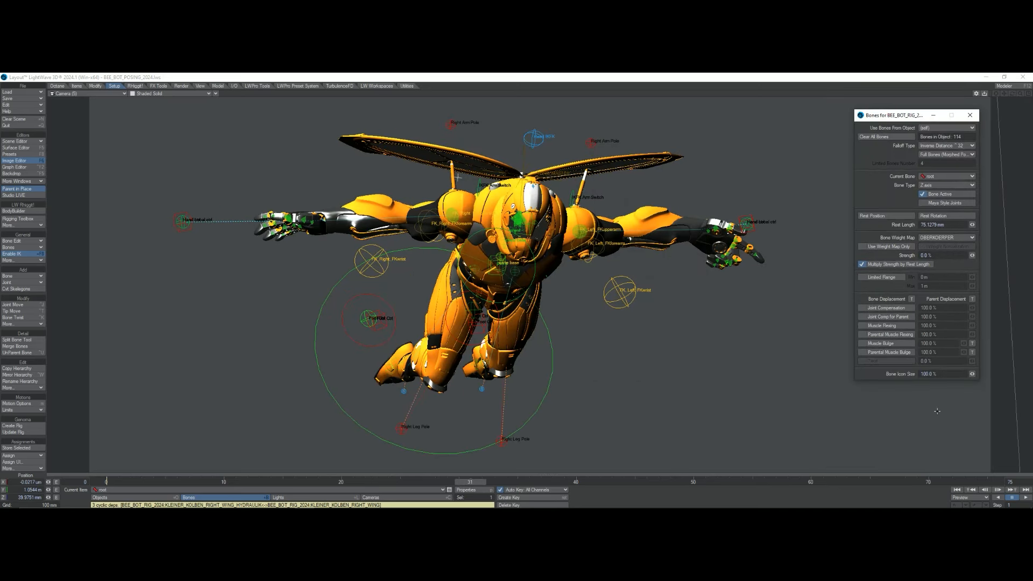
# Play the animation preview of the flying robot and end it after viewing
pyautogui.click(961, 497)
pyautogui.click(974, 476)
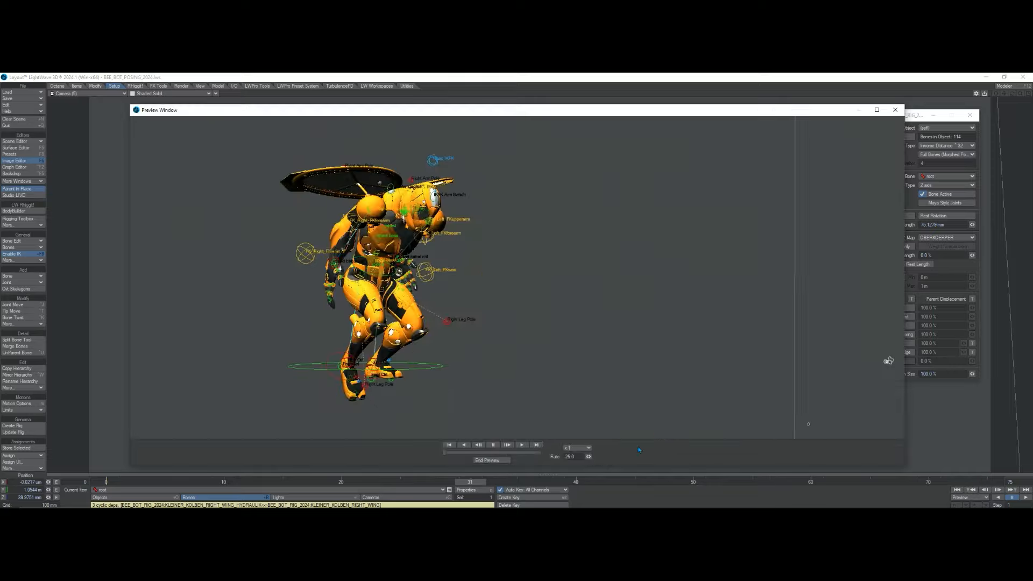
pyautogui.click(522, 445)
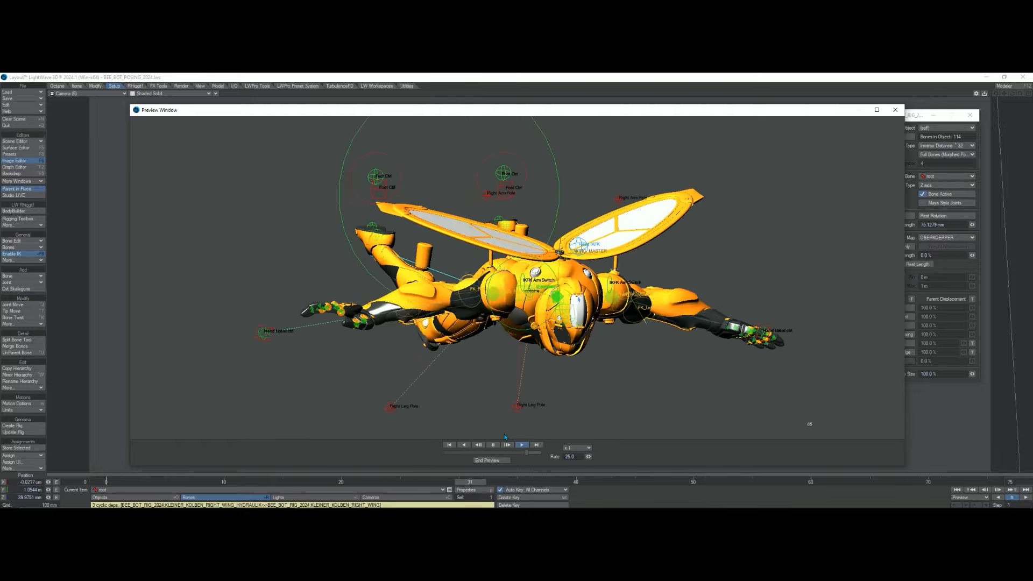
pyautogui.click(487, 460)
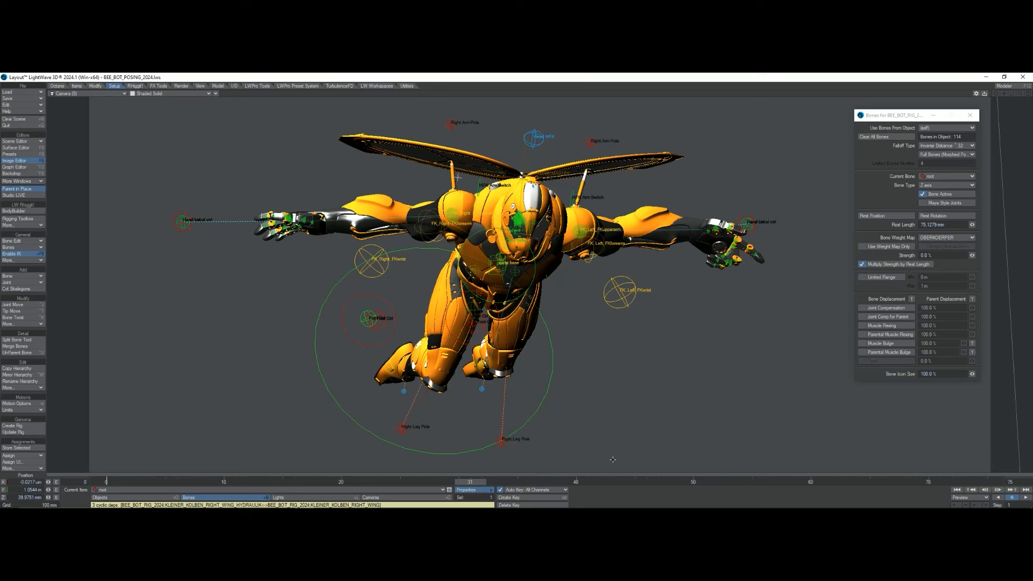
# Scrub the animation from frame 43 back to frame 15 and play the animation preview again
pyautogui.click(610, 482)
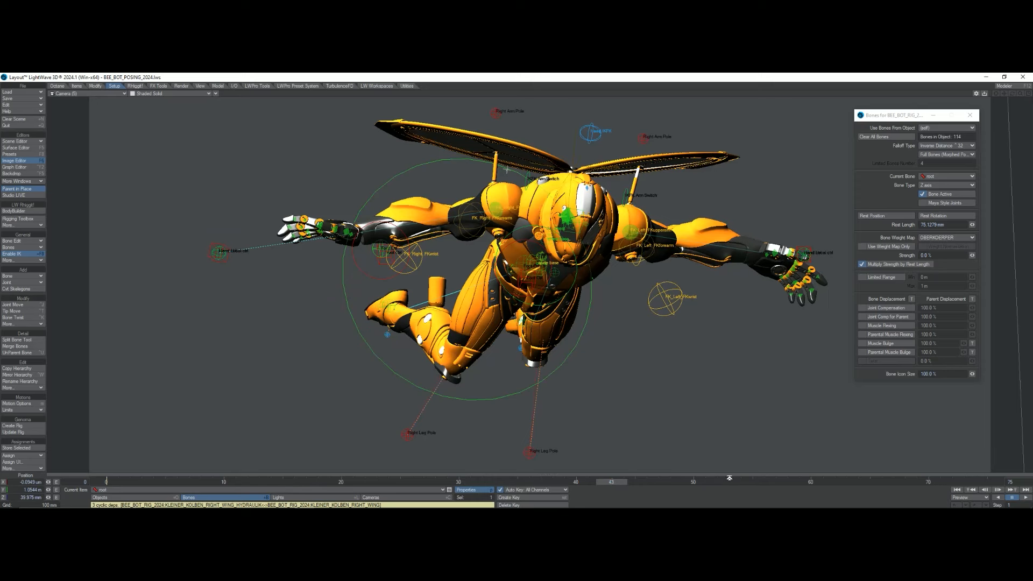
pyautogui.moveTo(611, 481)
pyautogui.mouseDown()
pyautogui.moveTo(739, 482)
pyautogui.moveTo(106, 482)
pyautogui.mouseUp()
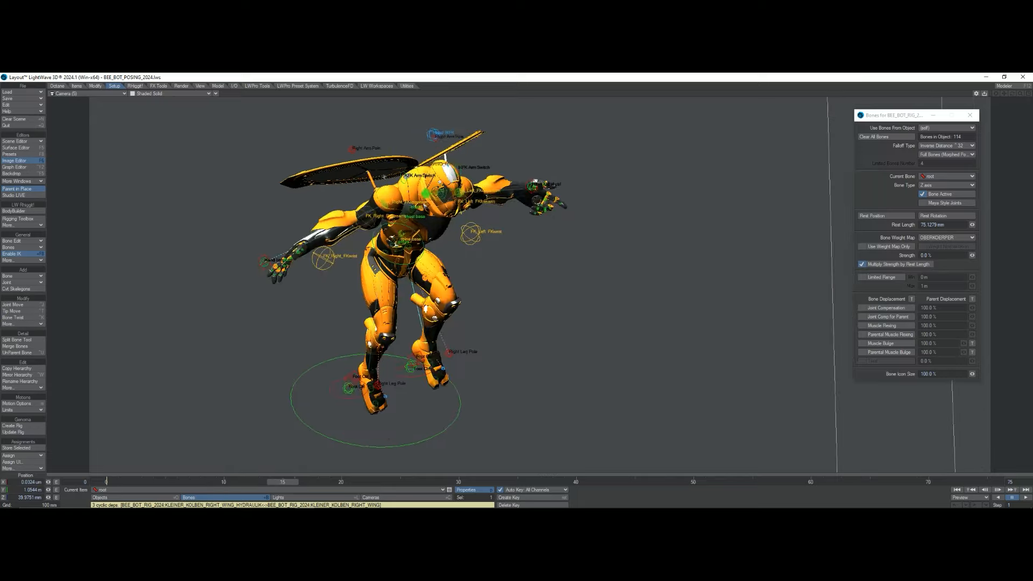
pyautogui.click(968, 496)
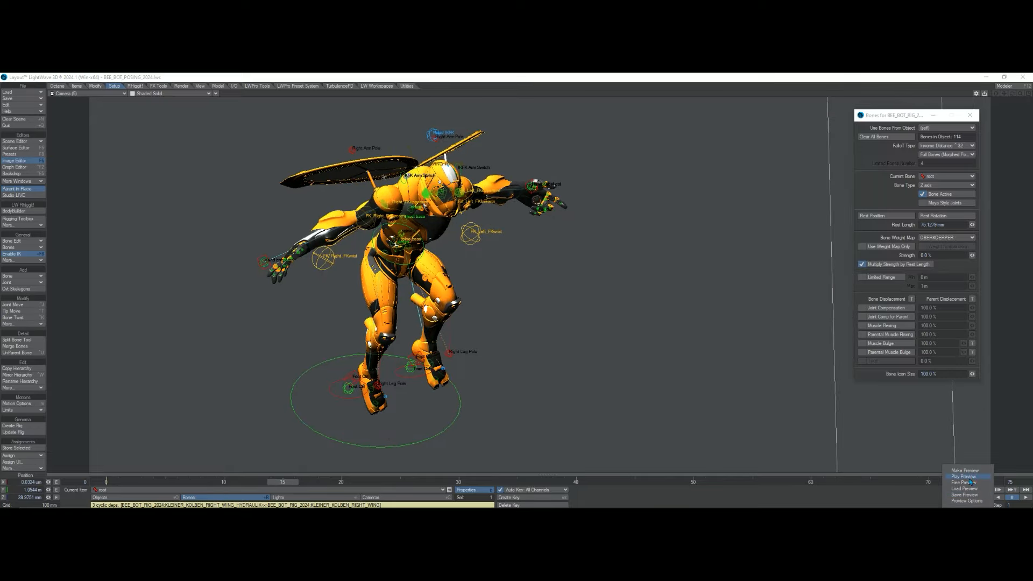
pyautogui.click(971, 482)
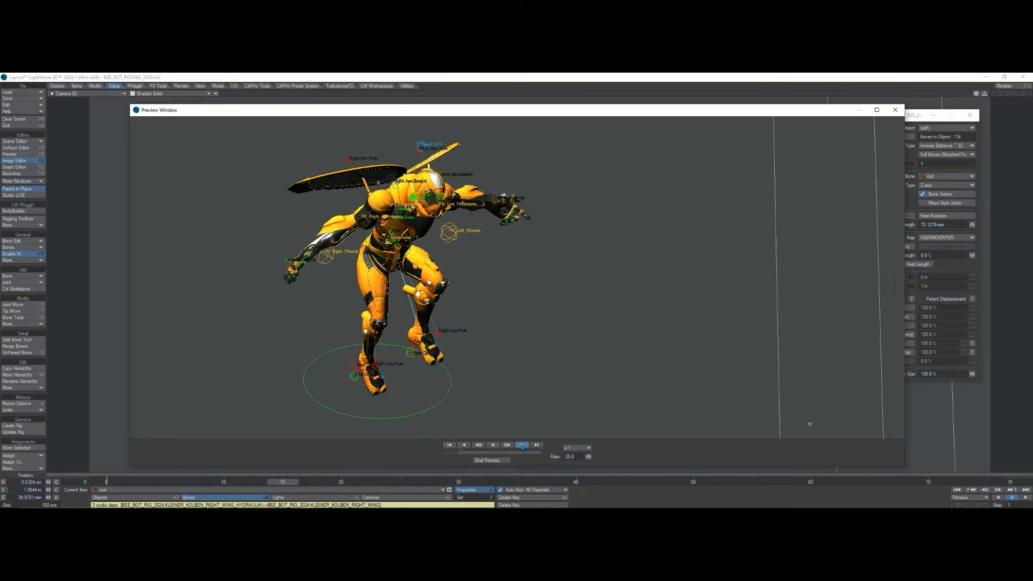